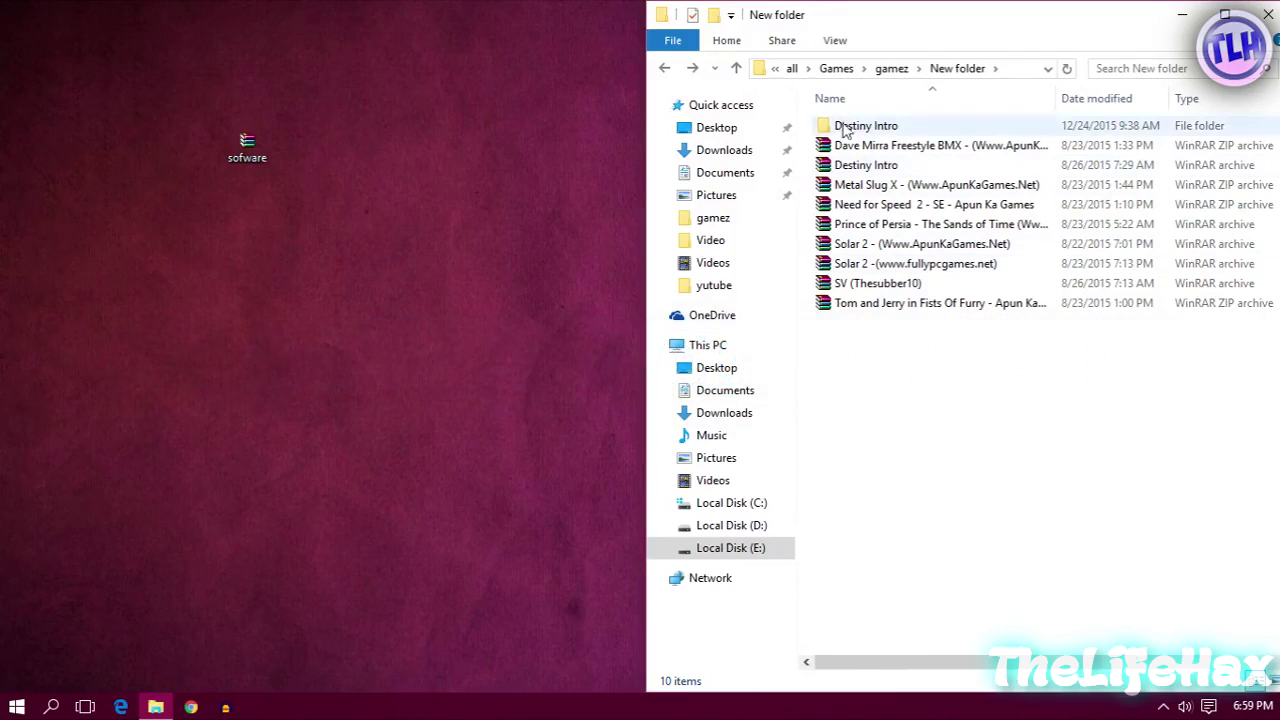
# Try opening the Destiny Intro folder in New folder, which brings up an access-denied permission prompt.
pyautogui.moveTo(1064, 388); pyautogui.dragTo(840, 120)
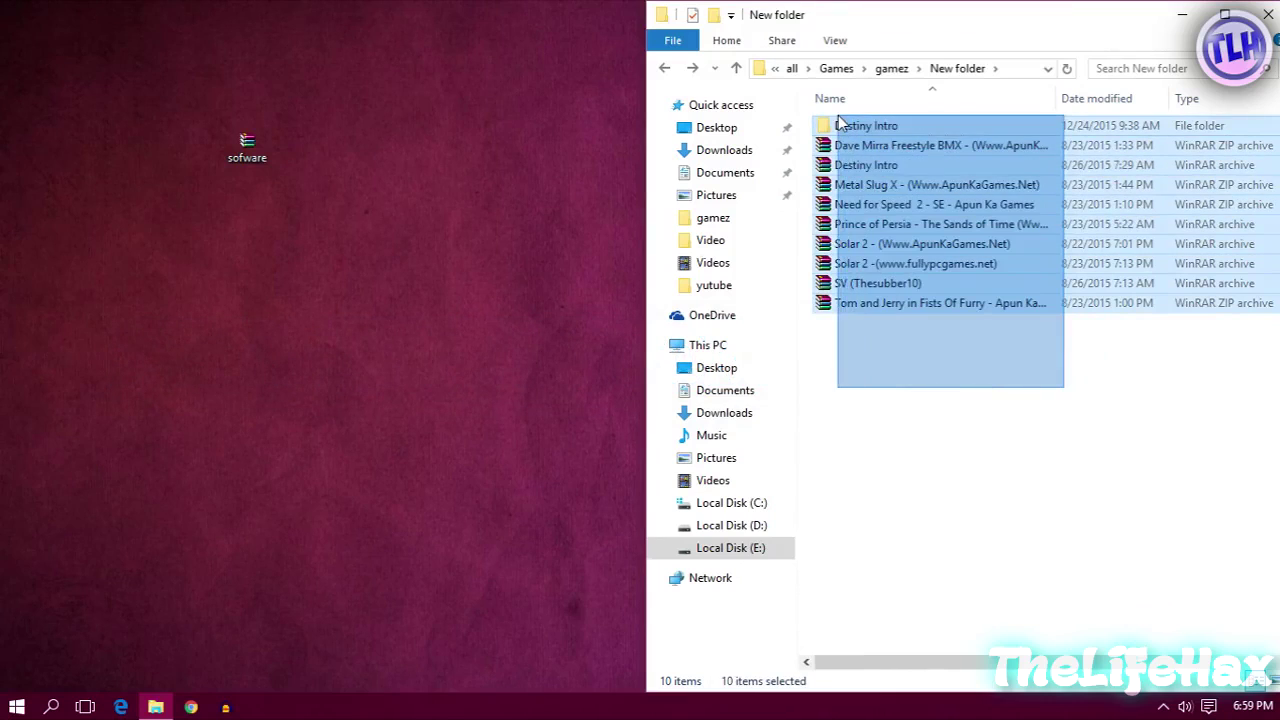
pyautogui.click(982, 358)
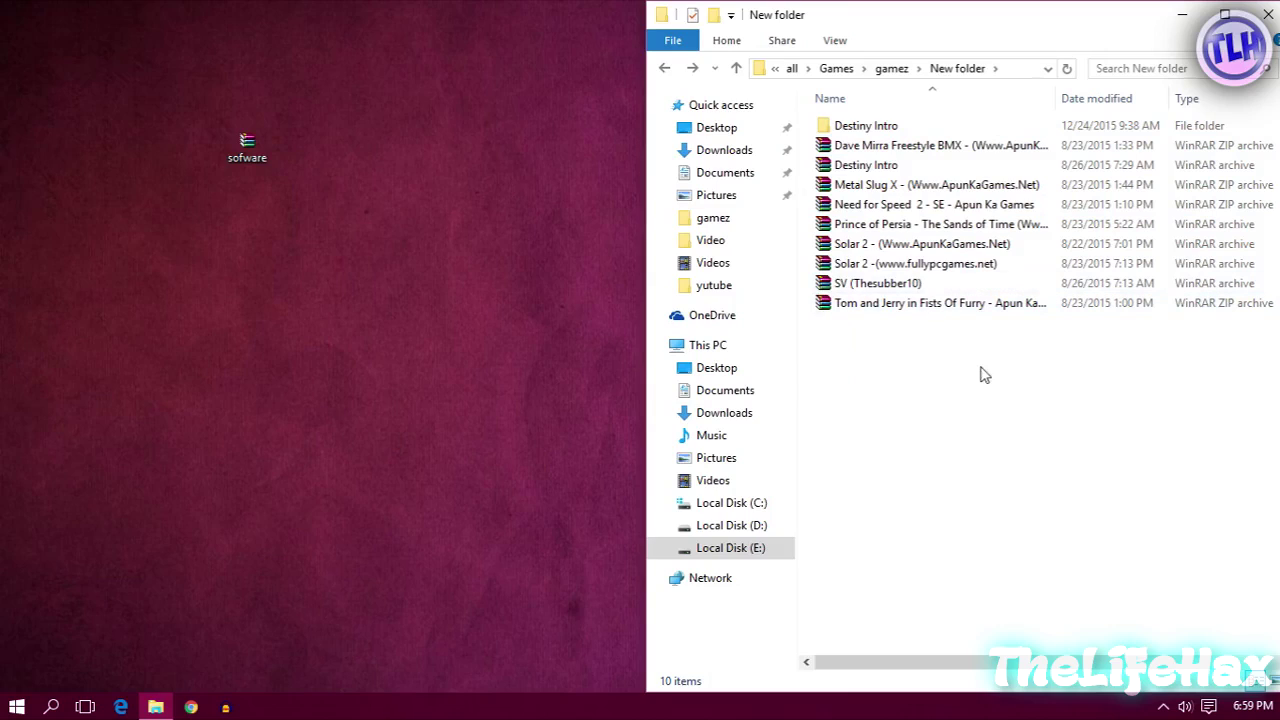
pyautogui.click(872, 135)
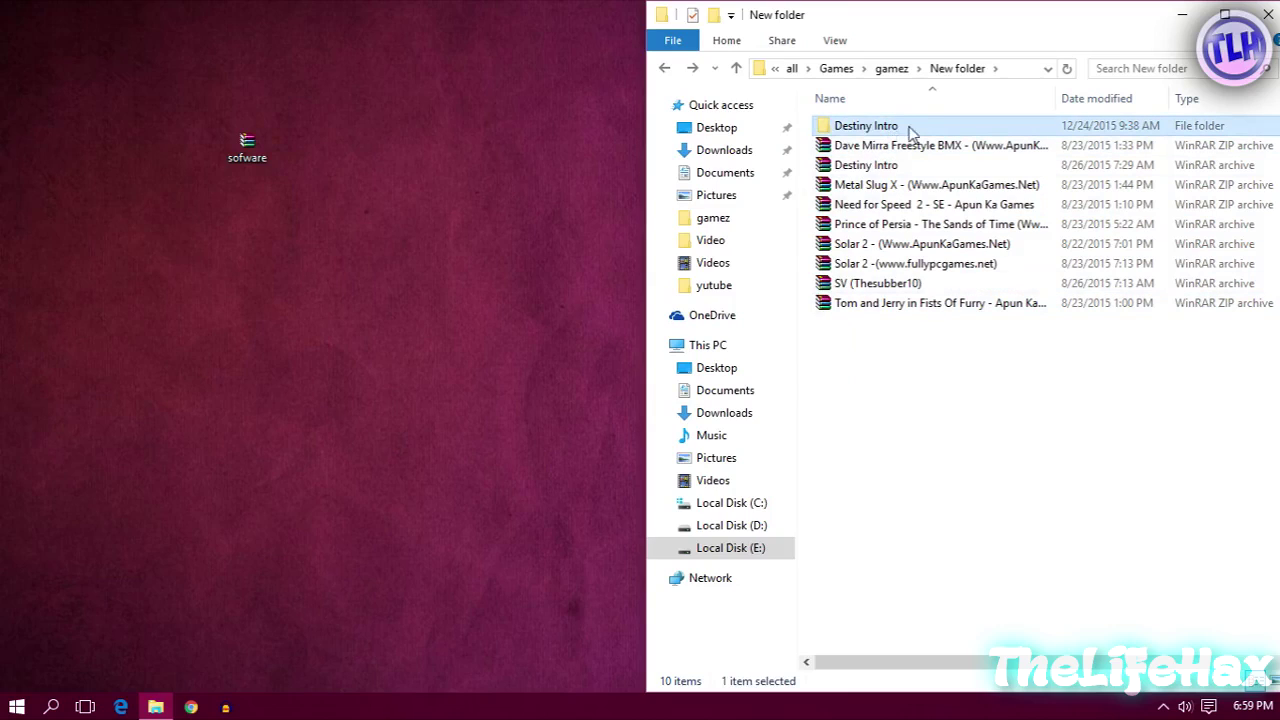
pyautogui.moveTo(866, 126)
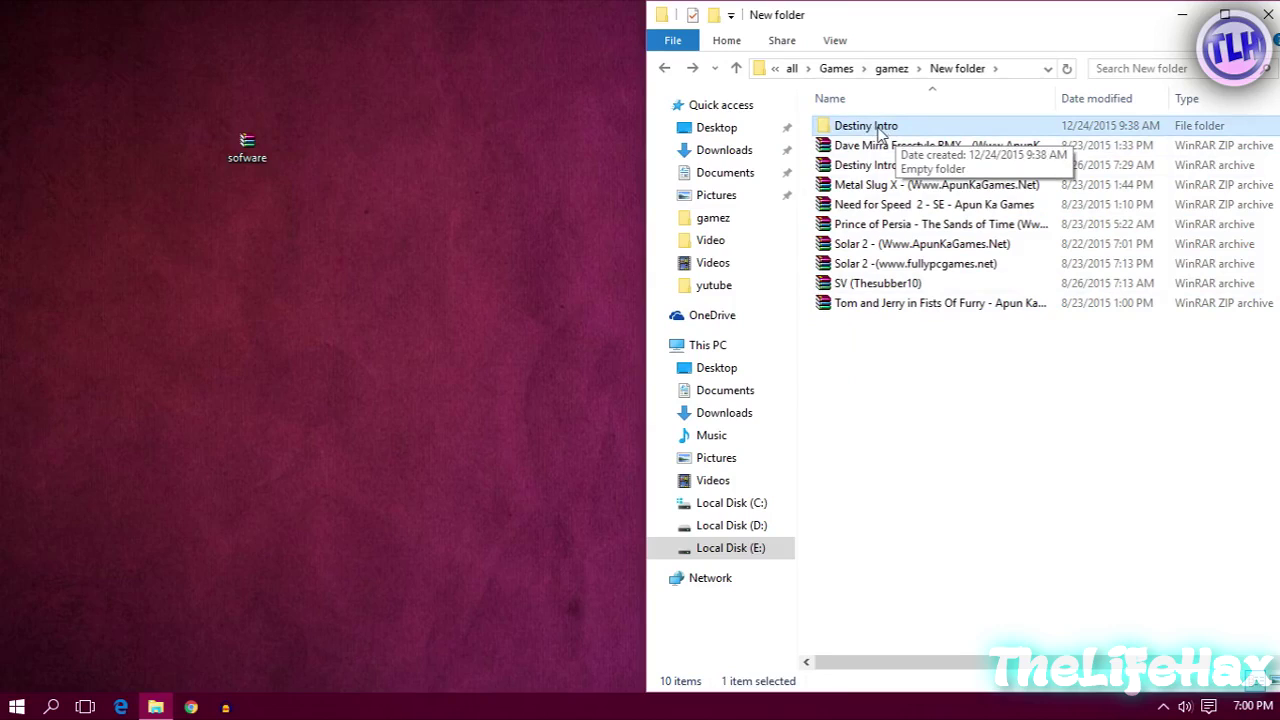
pyautogui.click(878, 127)
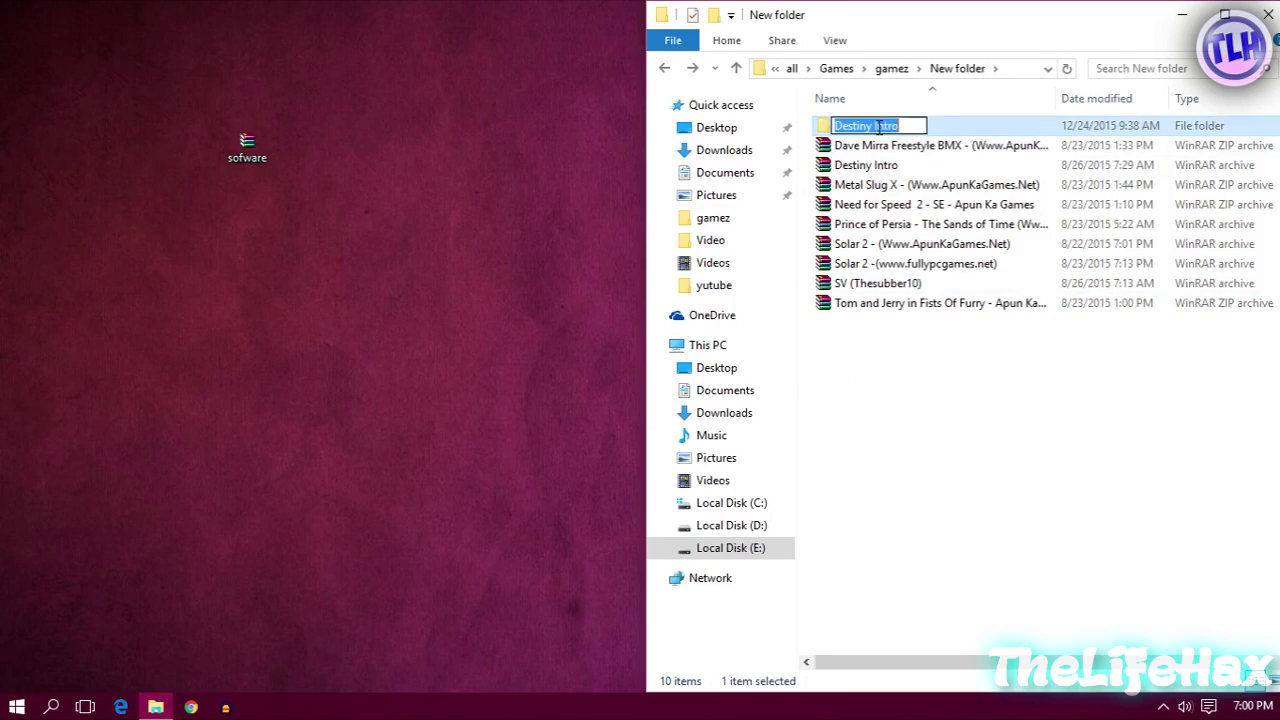
pyautogui.doubleClick(936, 124)
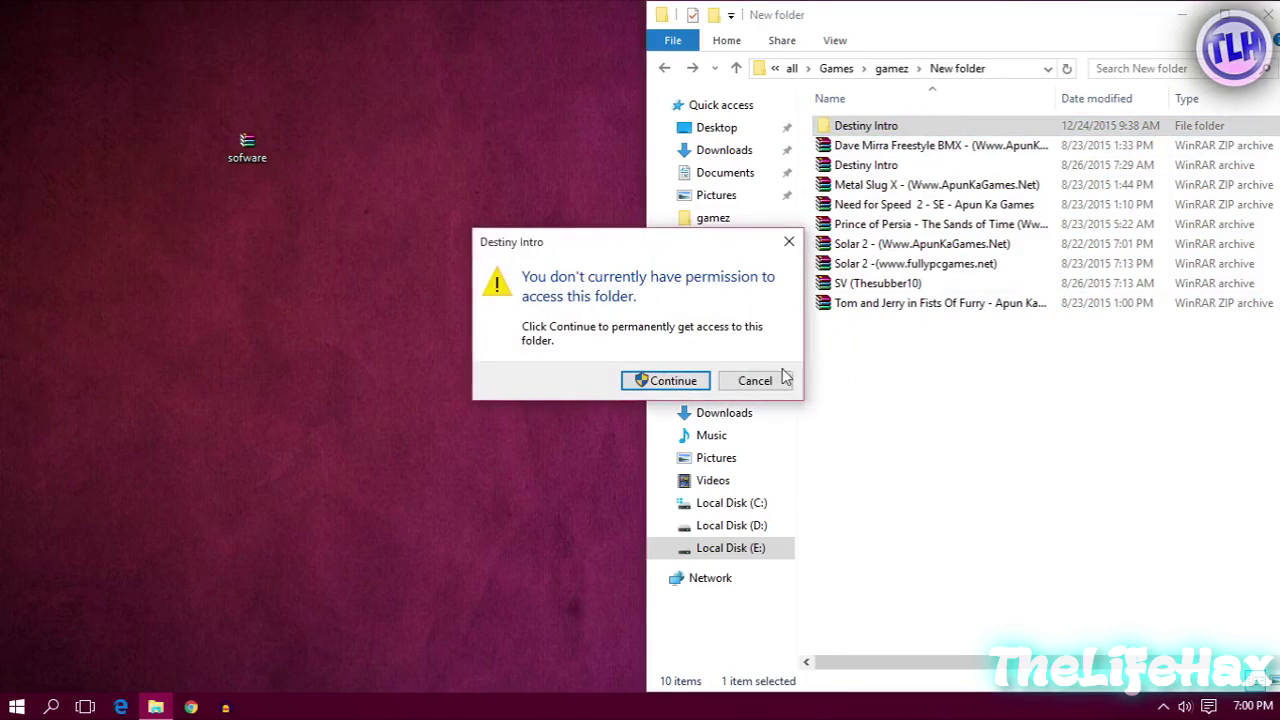
pyautogui.moveTo(608, 240); pyautogui.dragTo(603, 225)
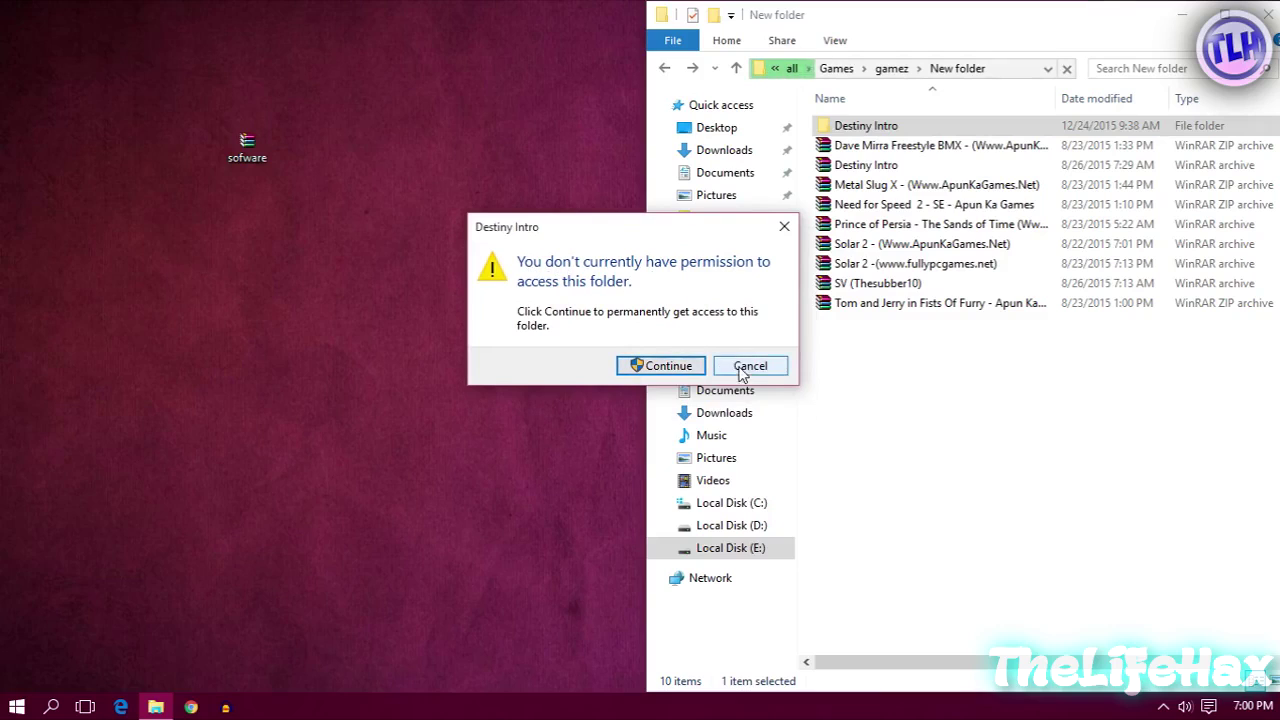
pyautogui.click(686, 368)
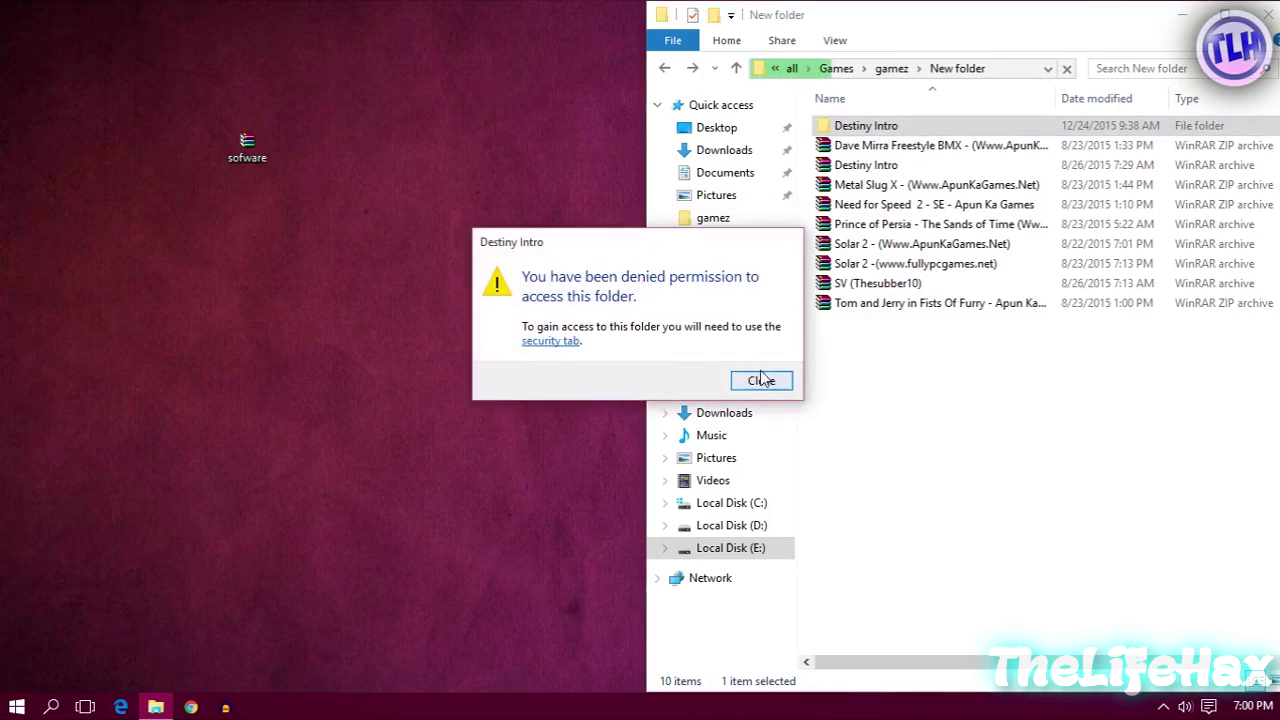
pyautogui.click(566, 342)
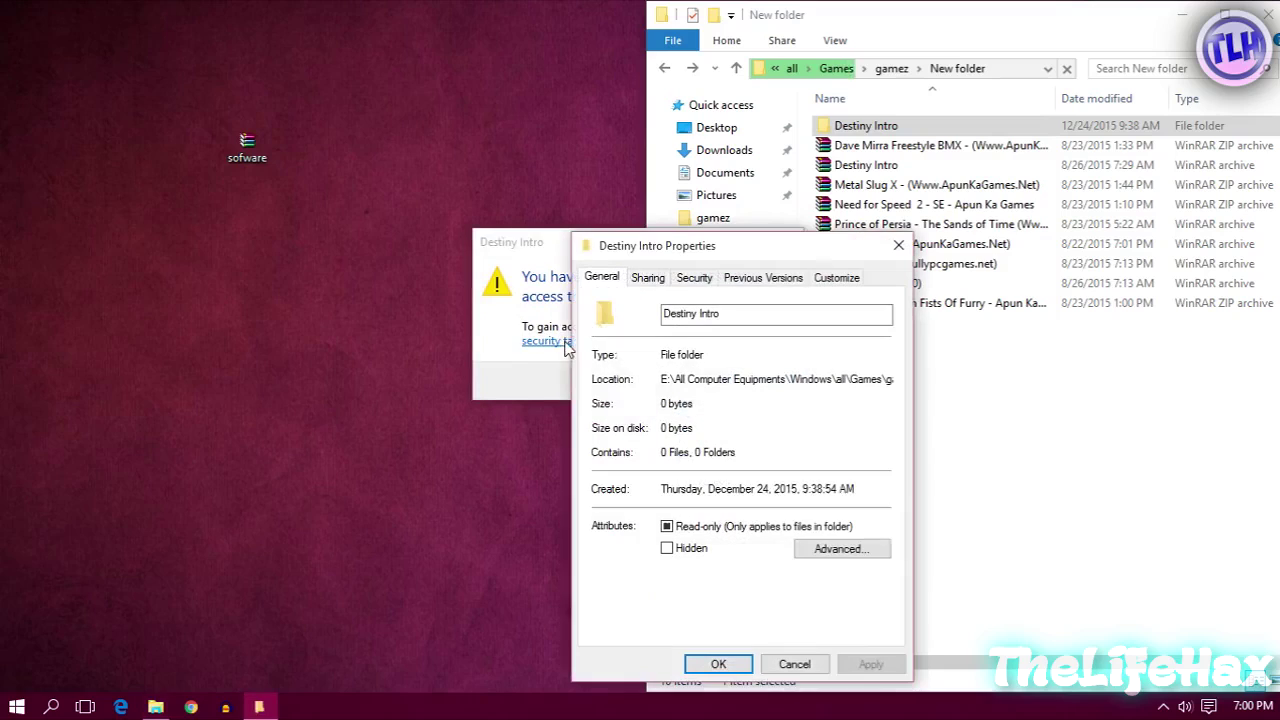
pyautogui.click(696, 278)
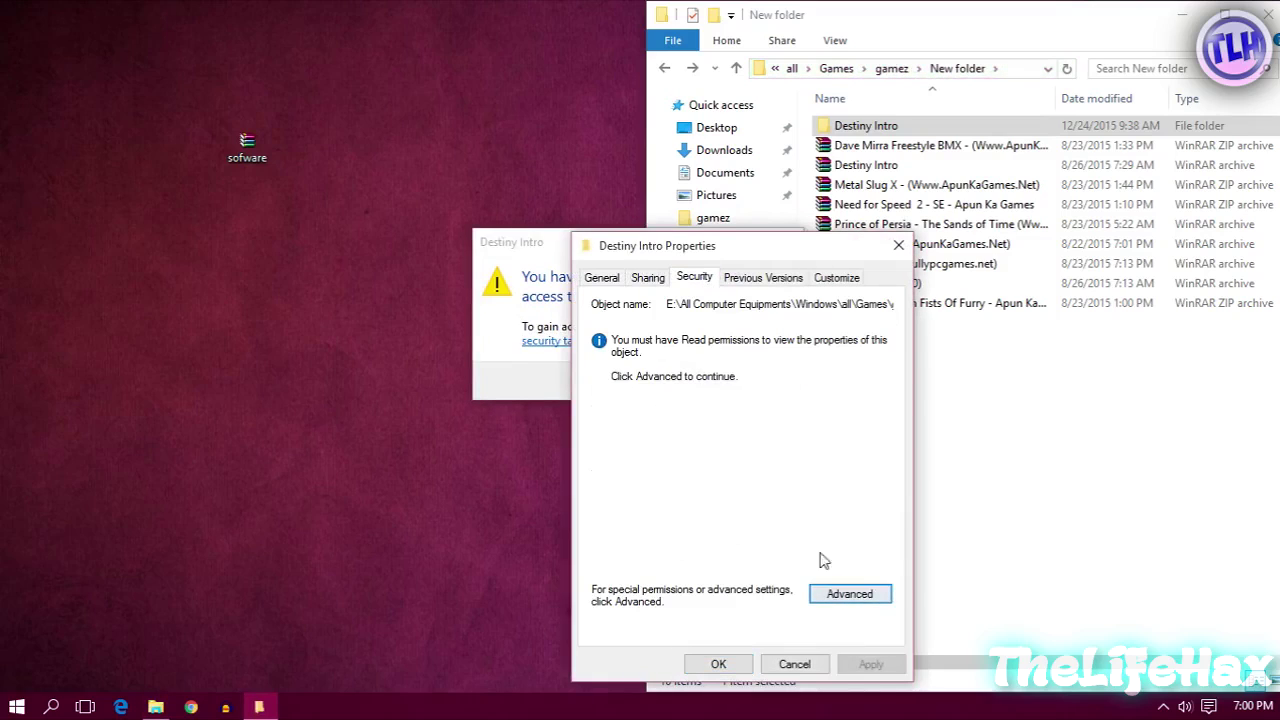
pyautogui.click(786, 658)
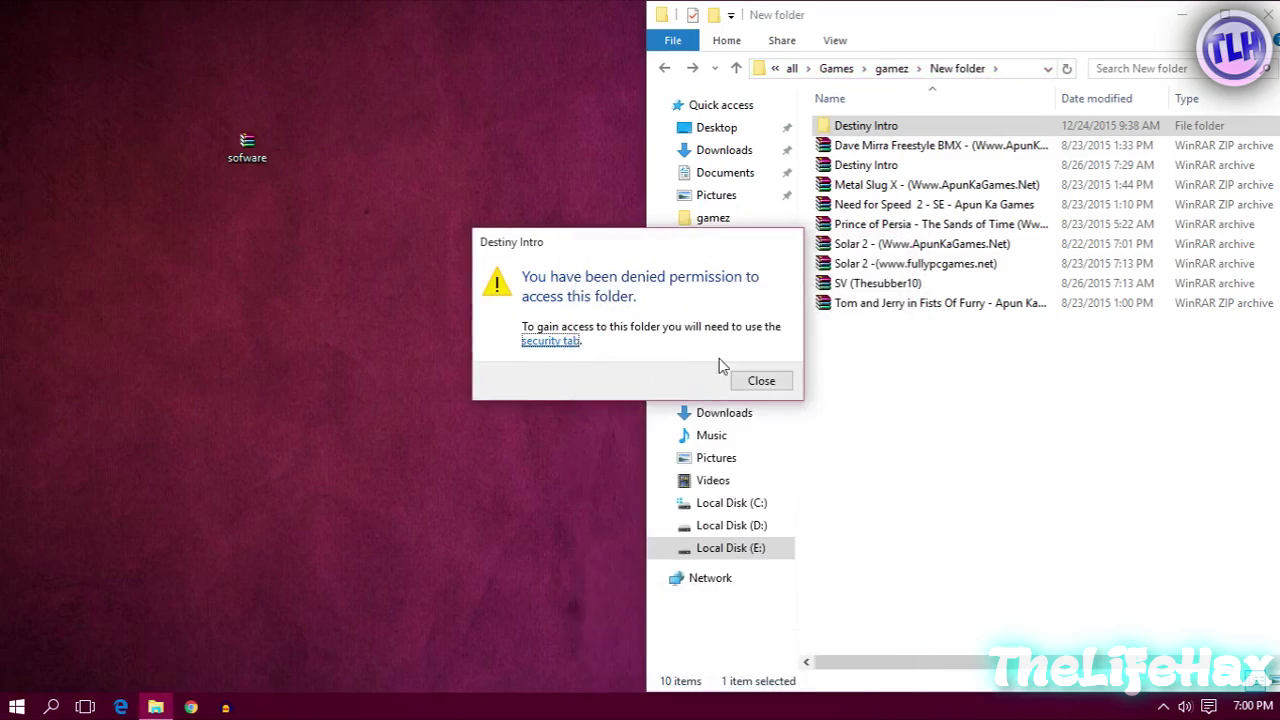
pyautogui.click(758, 378)
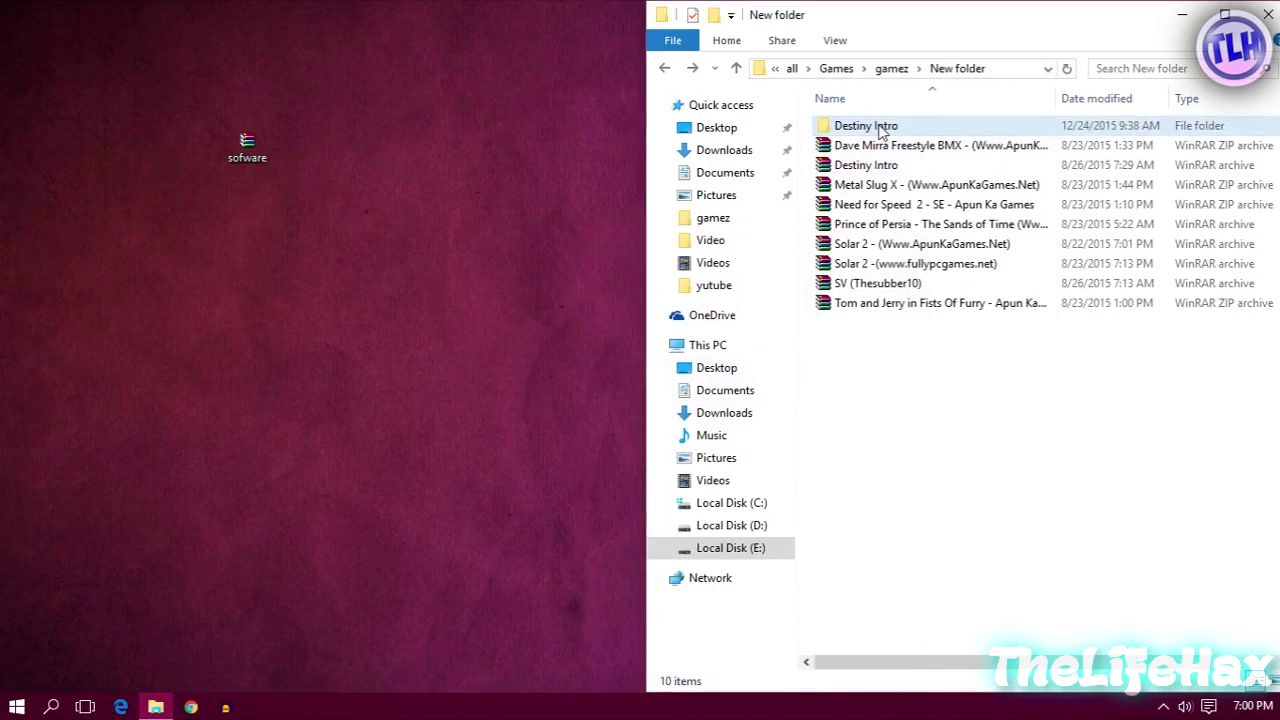
pyautogui.click(880, 127)
pyautogui.click(965, 388)
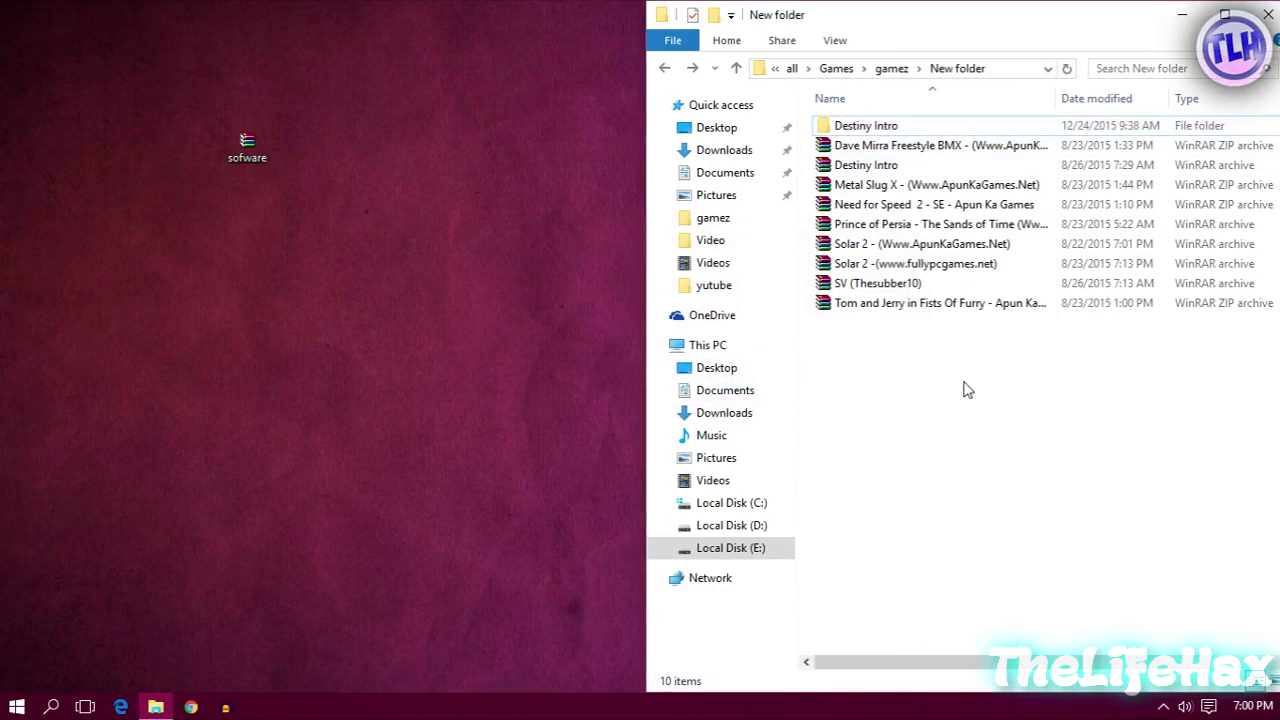
pyautogui.click(897, 131)
pyautogui.click(980, 430)
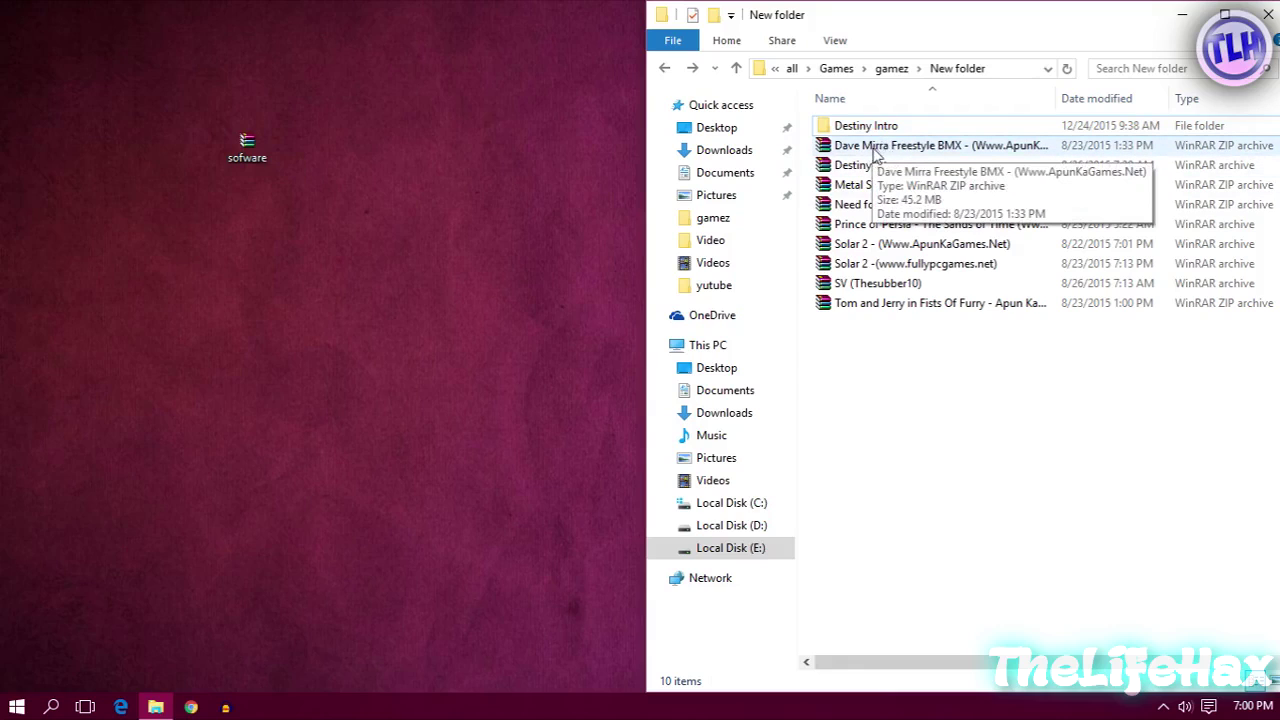
pyautogui.doubleClick(877, 150)
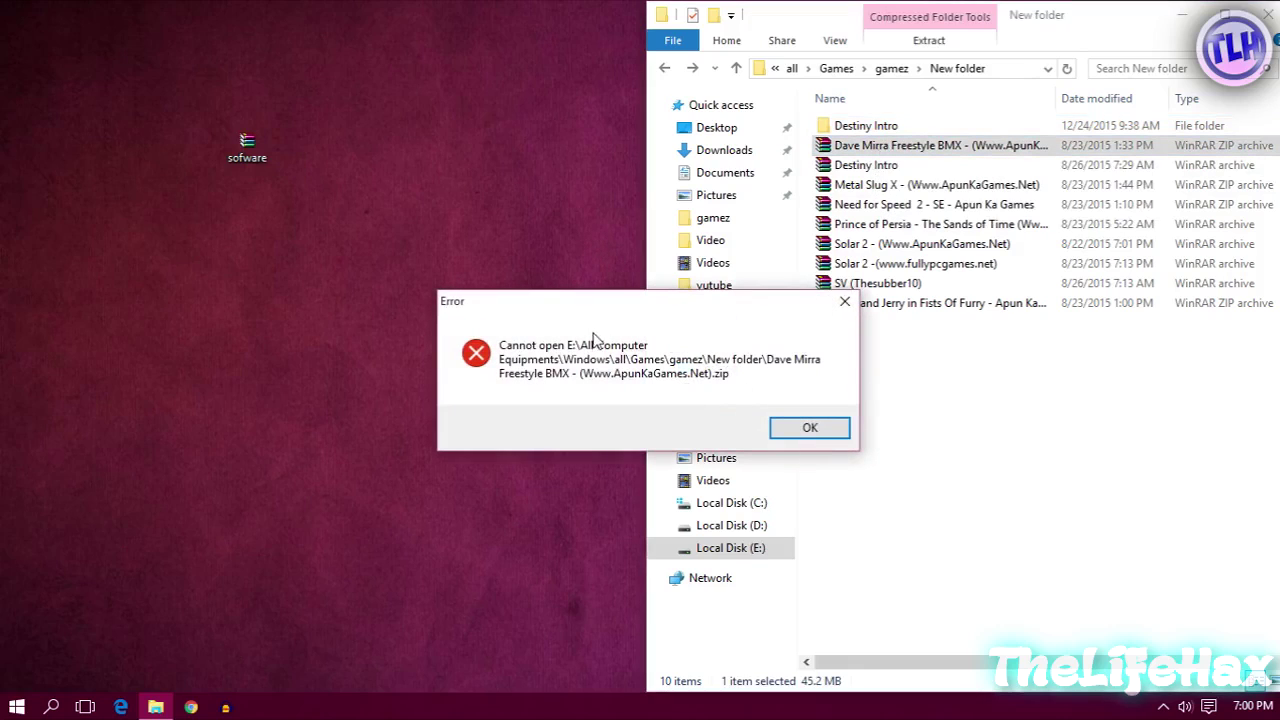
pyautogui.moveTo(600, 302); pyautogui.dragTo(523, 238)
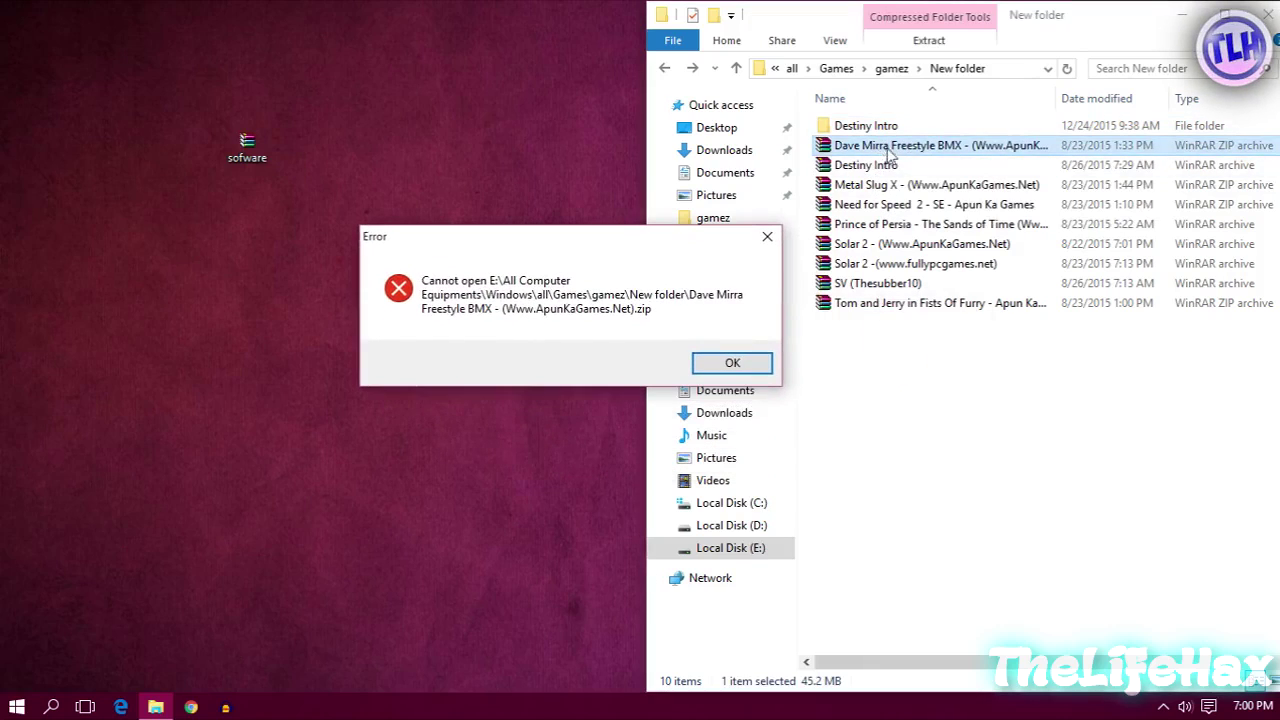
pyautogui.moveTo(569, 244); pyautogui.dragTo(577, 217)
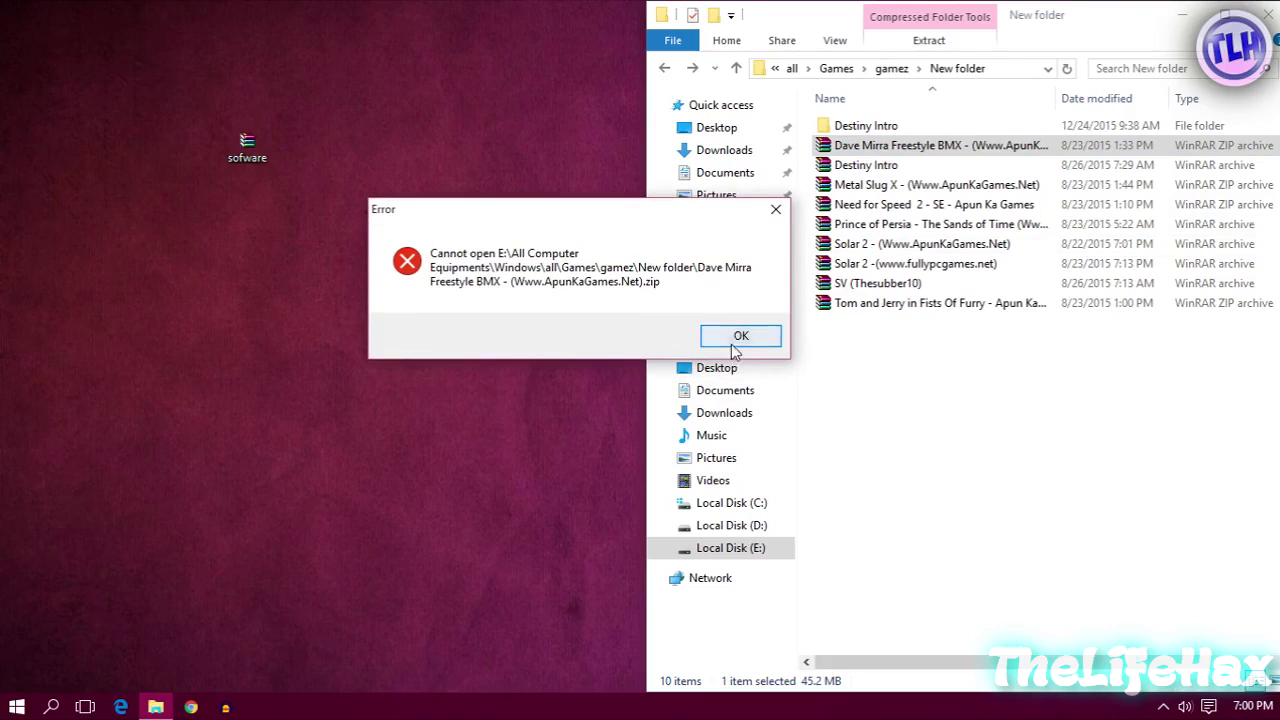
pyautogui.click(737, 334)
pyautogui.click(909, 403)
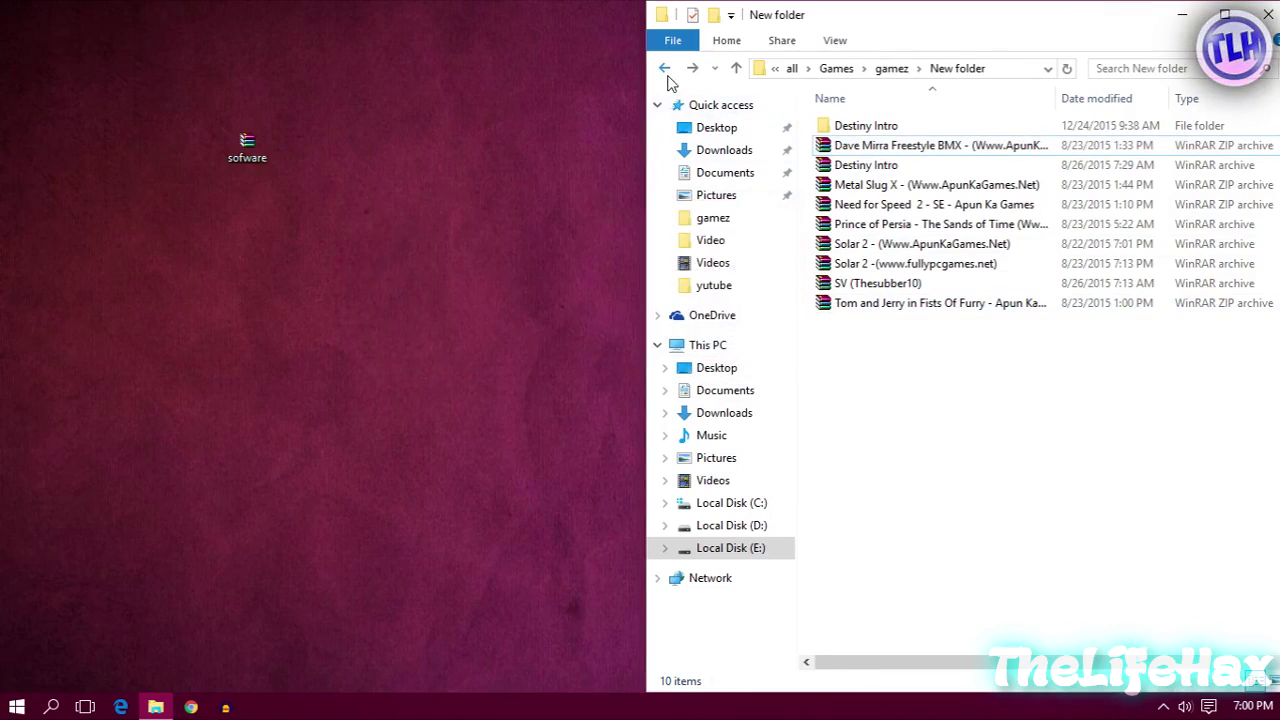
# Try launching amxmodx-installer-1.8.2 in gamez and dismiss the cannot-access error.
pyautogui.click(666, 72)
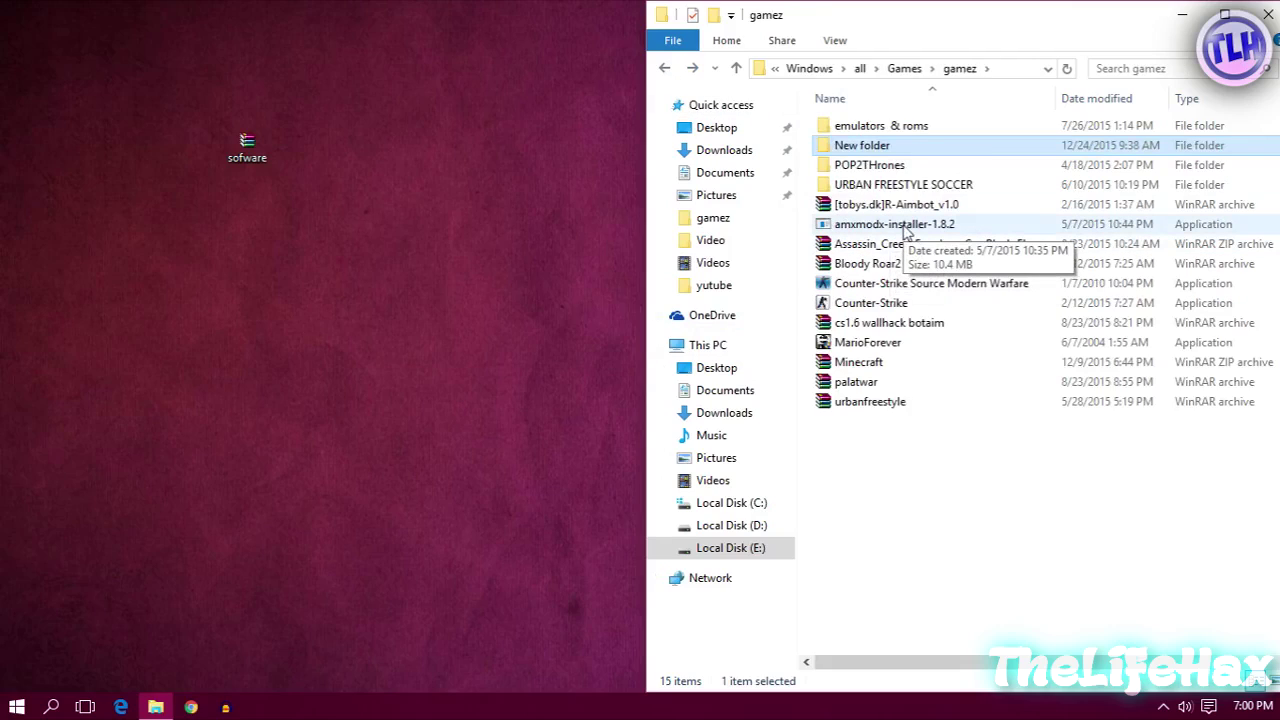
pyautogui.click(912, 228)
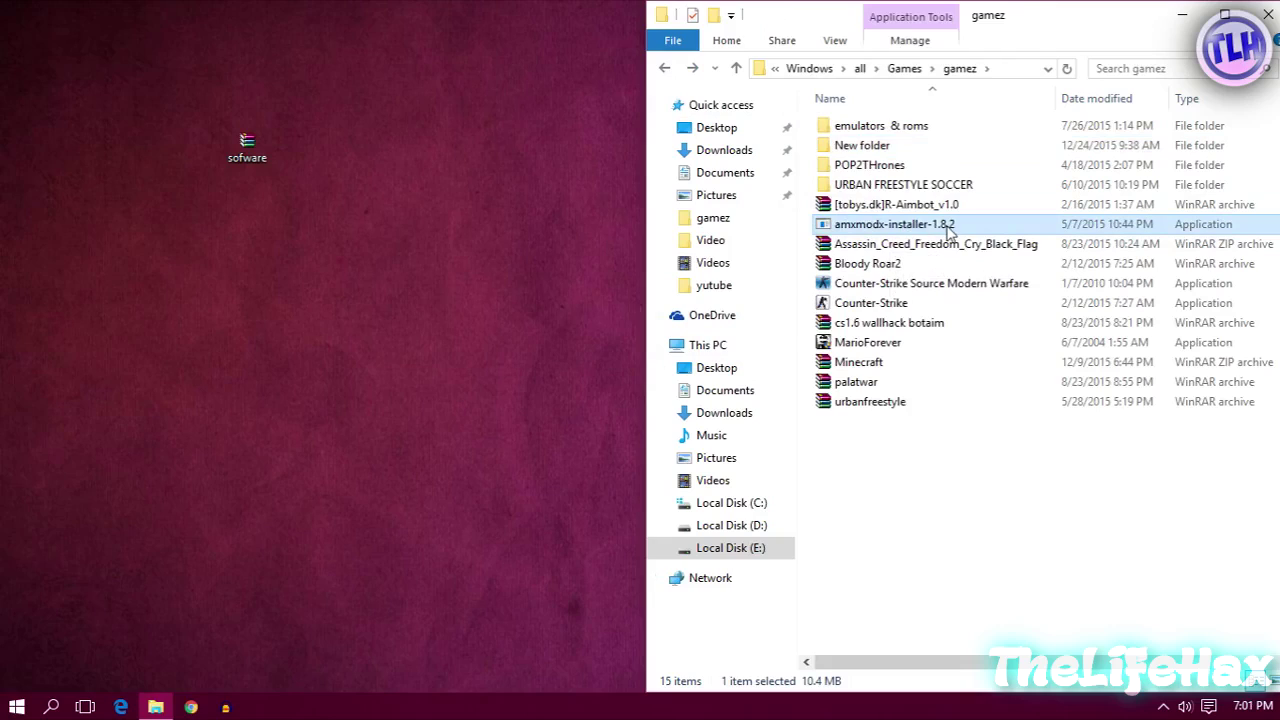
pyautogui.doubleClick(948, 228)
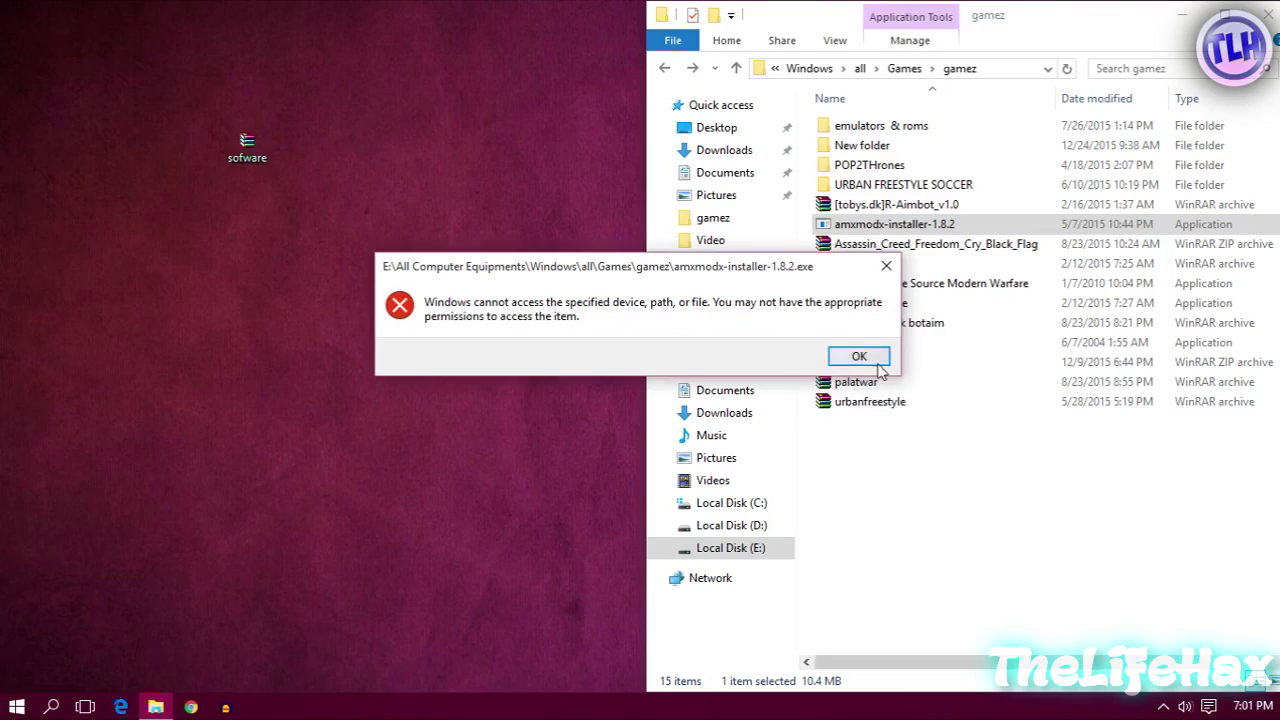
pyautogui.click(855, 357)
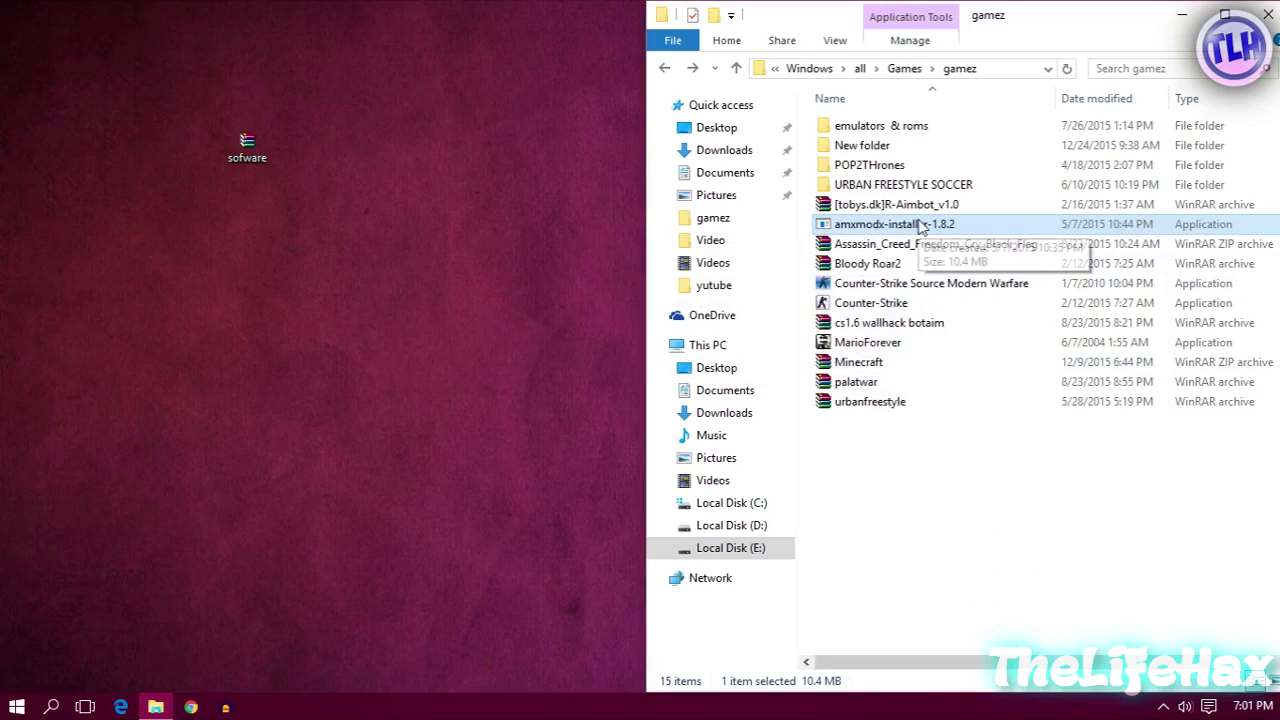
# Reopen New folder, then select and open the sofware archive on the desktop.
pyautogui.doubleClick(882, 148)
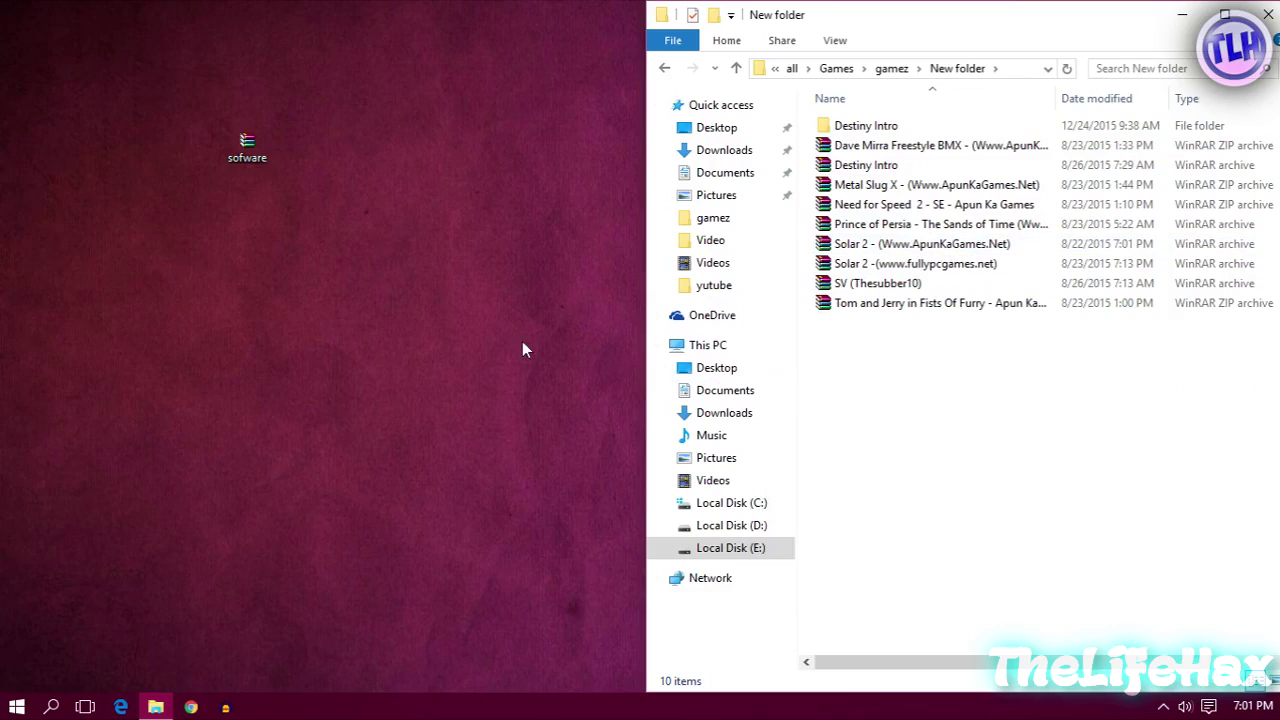
pyautogui.moveTo(150, 98); pyautogui.dragTo(505, 315)
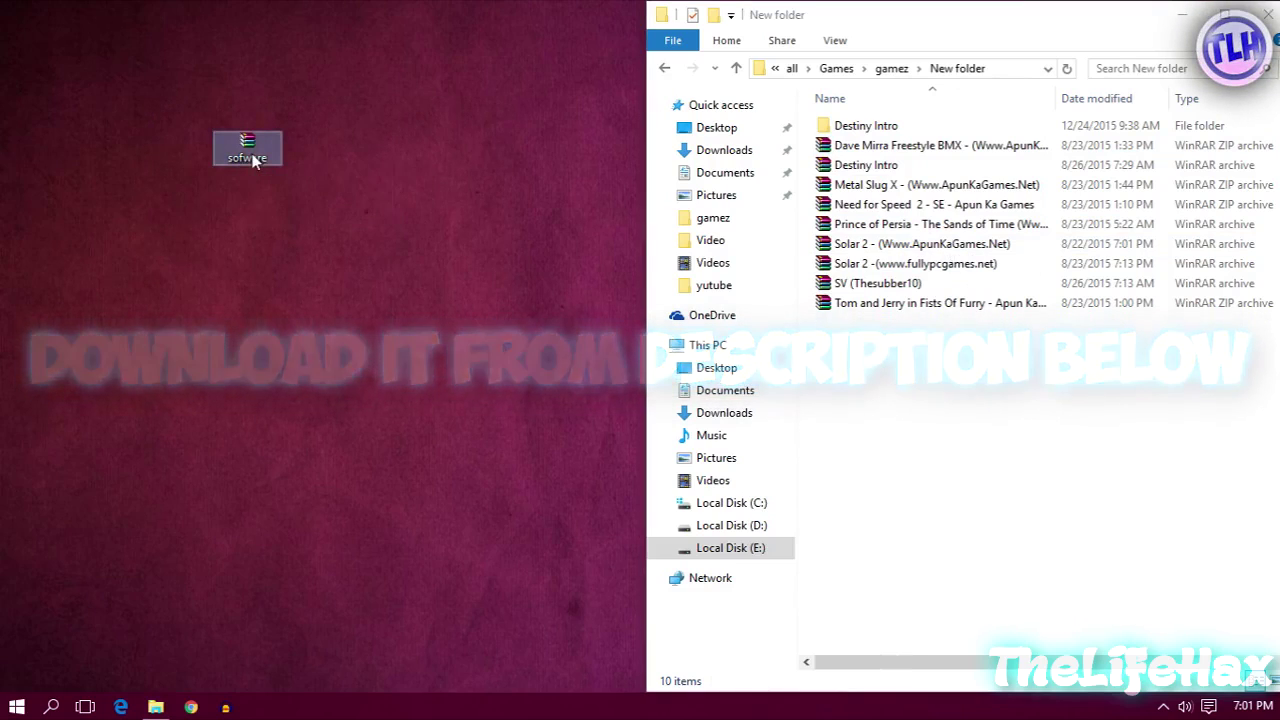
pyautogui.doubleClick(253, 160)
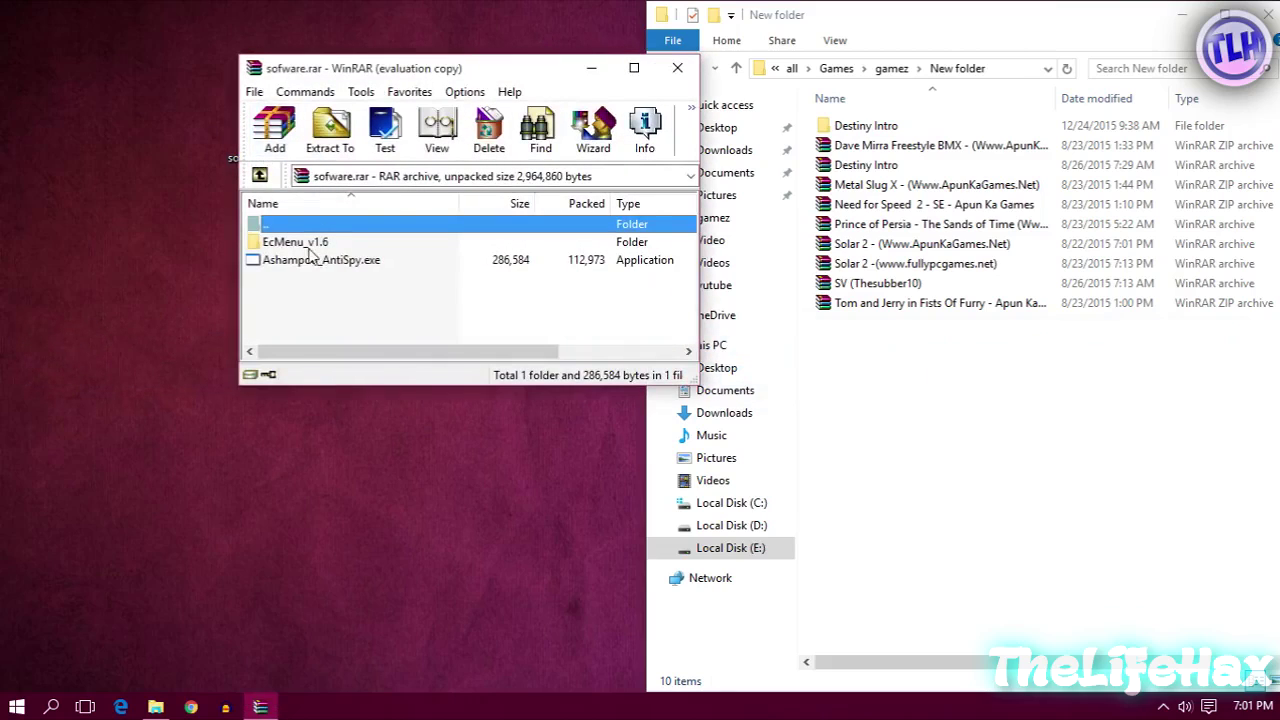
# Drag the EcMenu_v1.6 folder out of the sofware archive onto the desktop.
pyautogui.moveTo(300, 300); pyautogui.dragTo(254, 232)
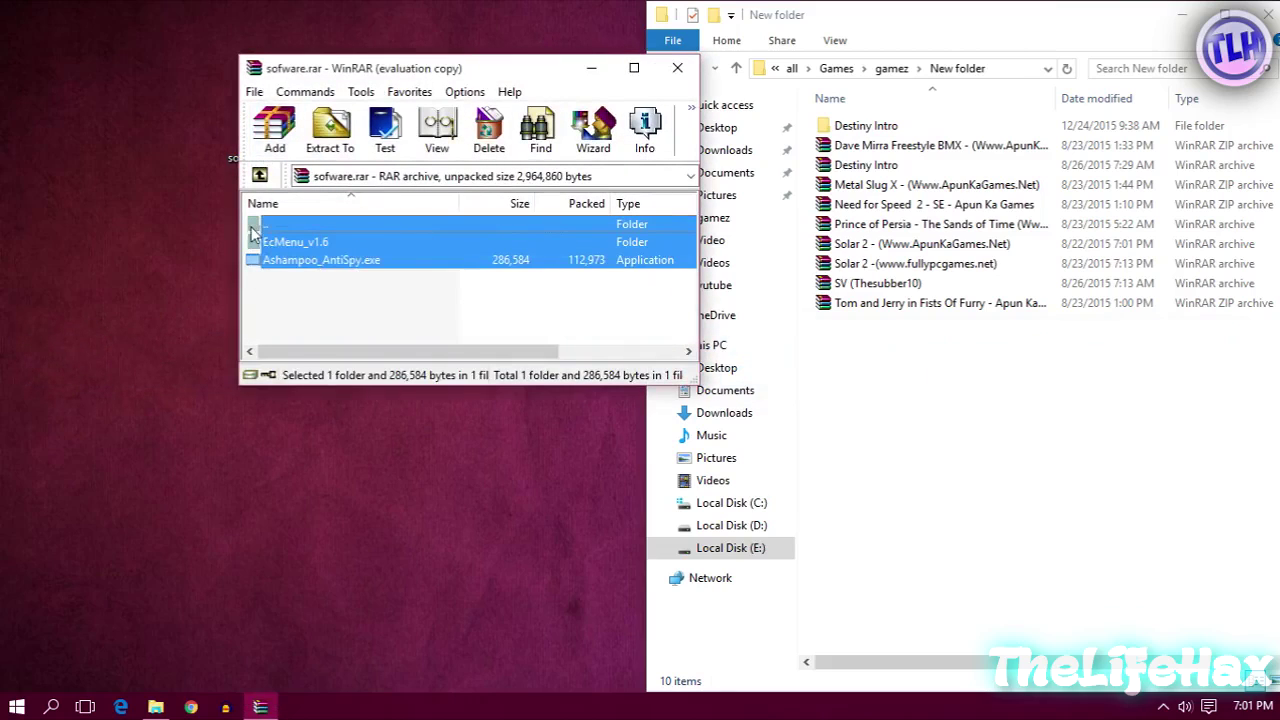
pyautogui.moveTo(340, 290); pyautogui.dragTo(318, 245)
pyautogui.click(358, 307)
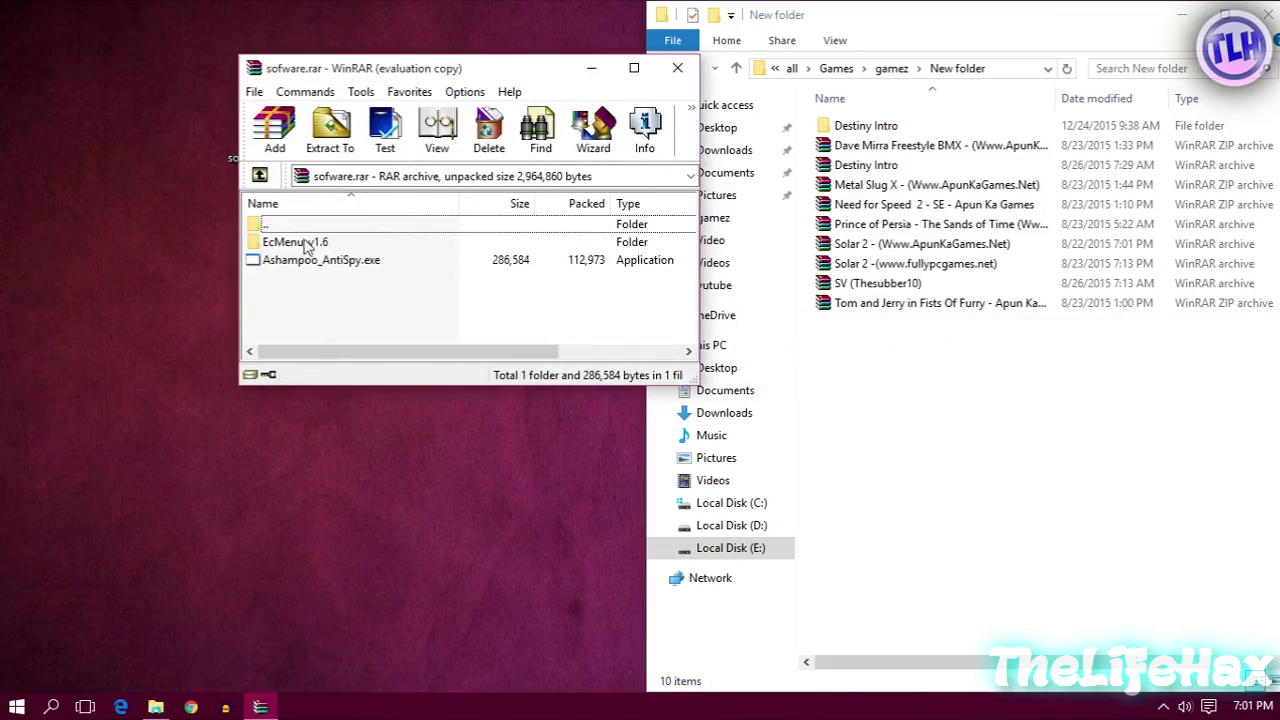
pyautogui.click(308, 246)
pyautogui.click(340, 266)
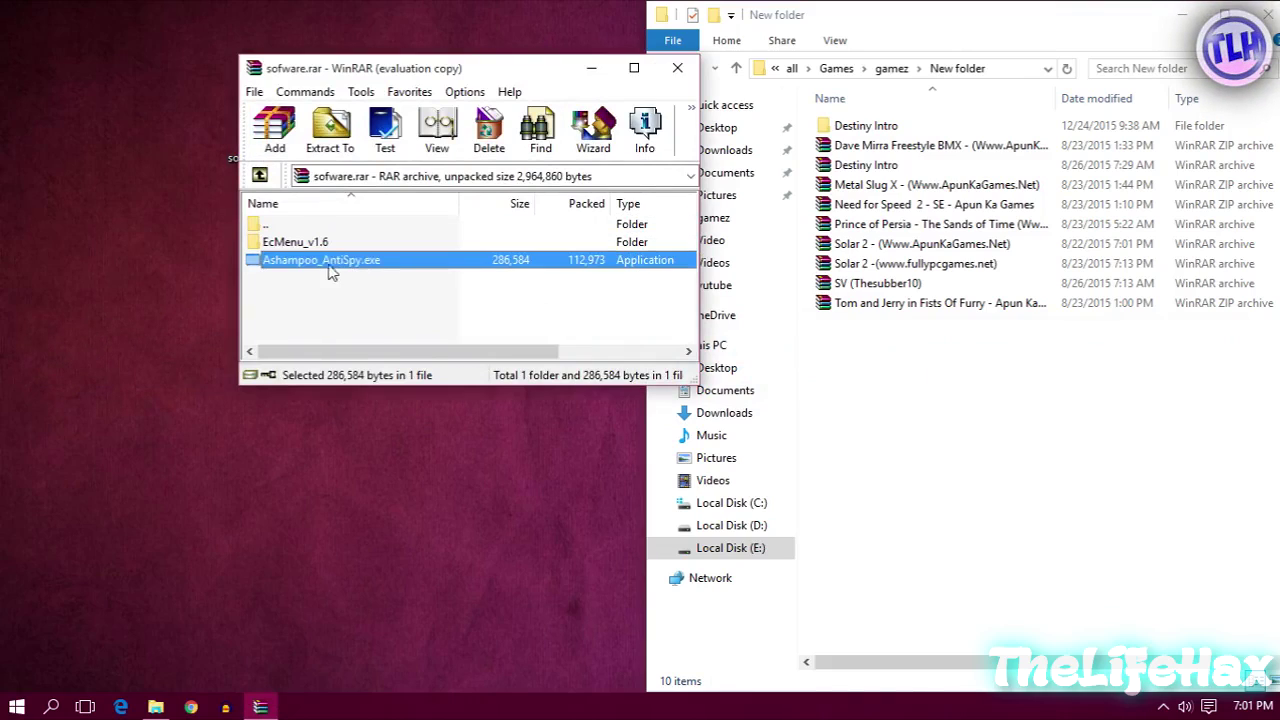
pyautogui.click(363, 279)
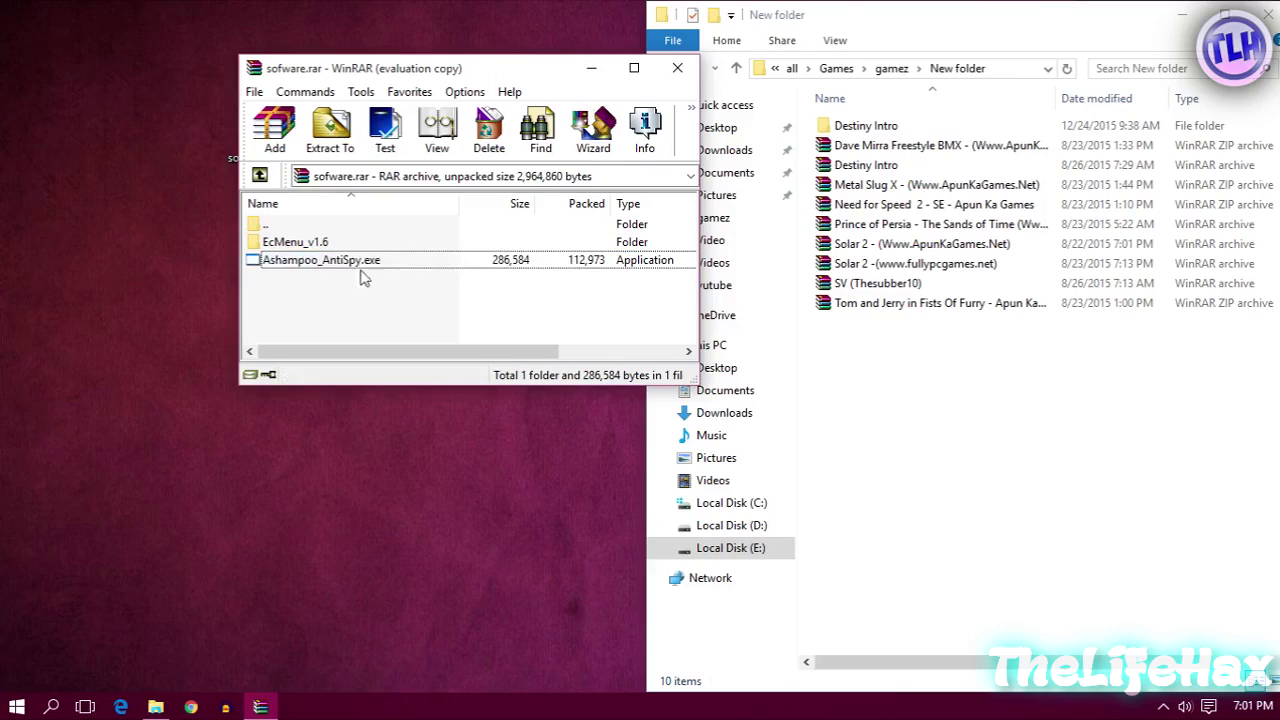
pyautogui.click(302, 248)
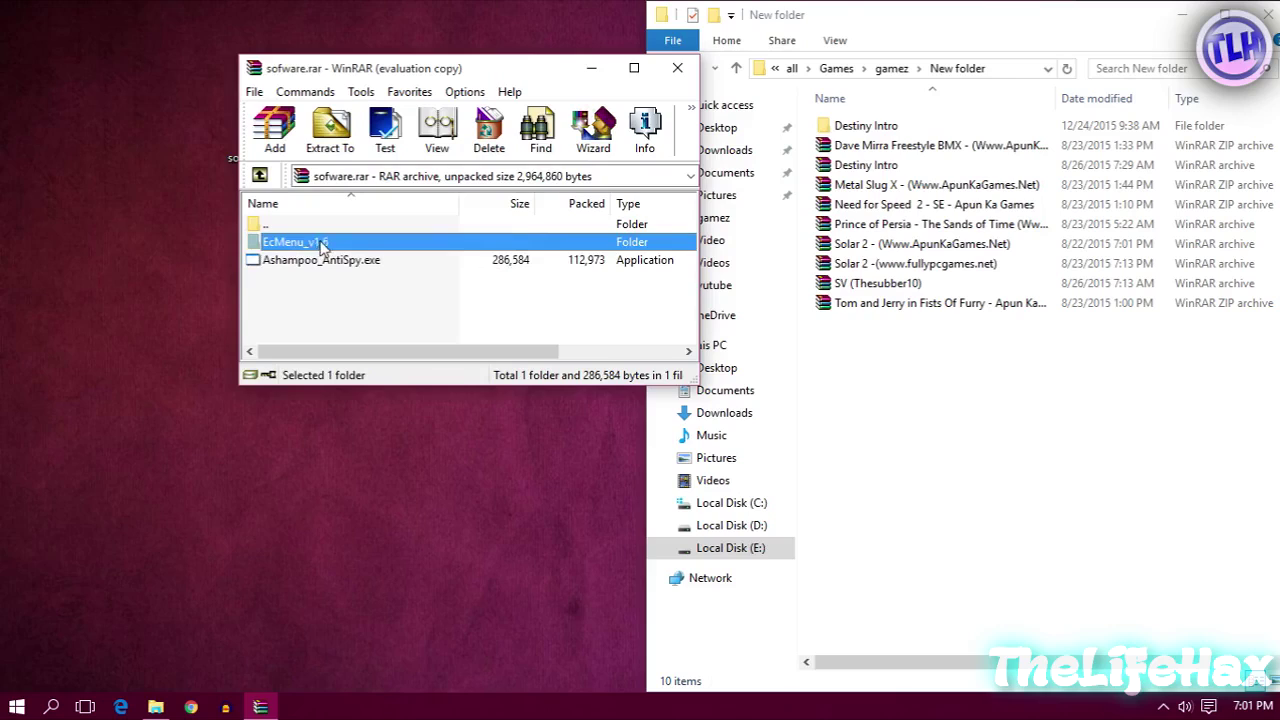
pyautogui.moveTo(89, 446); pyautogui.dragTo(89, 446)
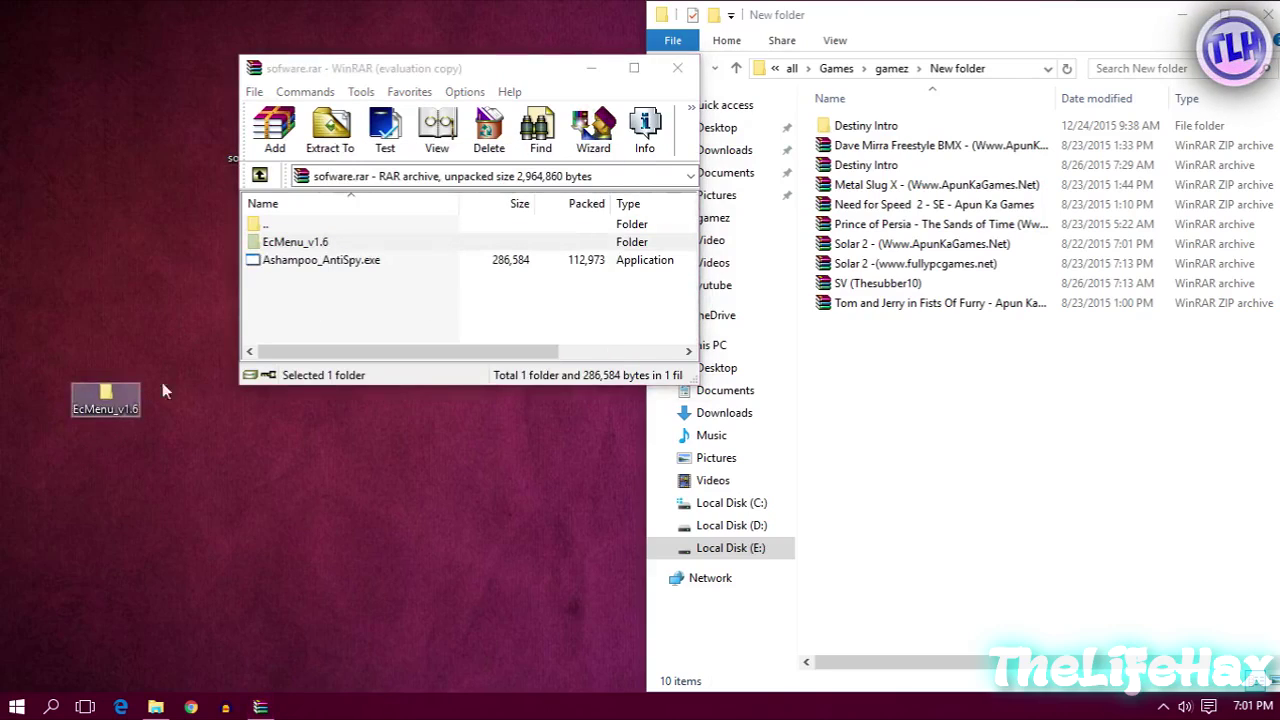
# Return to the archive window, select its items, then close WinRAR.
pyautogui.click(300, 242)
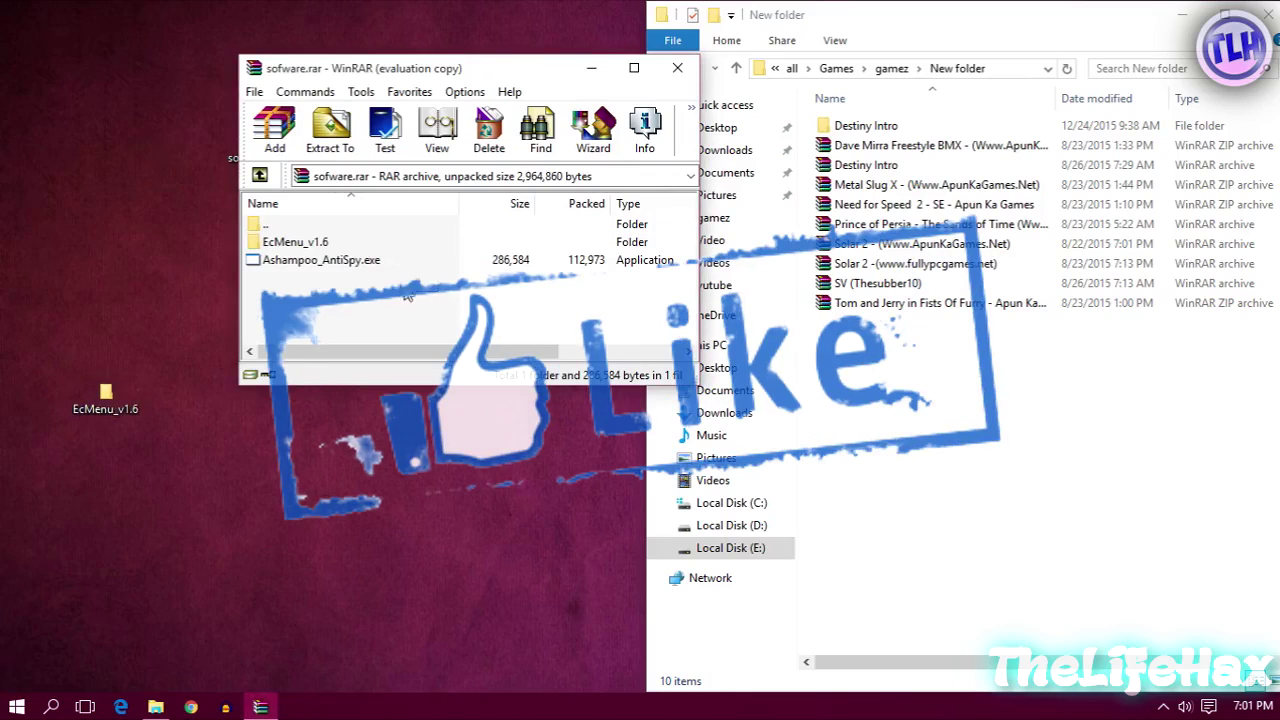
pyautogui.hotkey('ctrl', 'a')
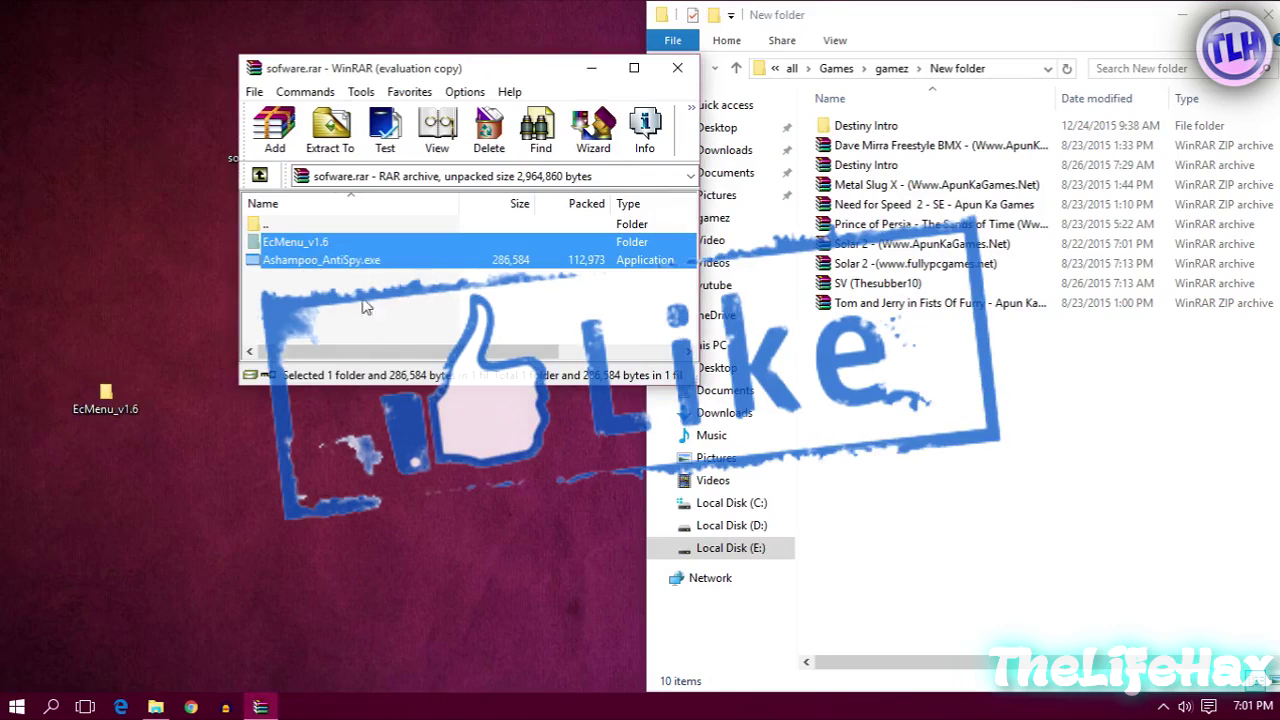
pyautogui.click(385, 303)
pyautogui.moveTo(385, 303); pyautogui.dragTo(298, 246)
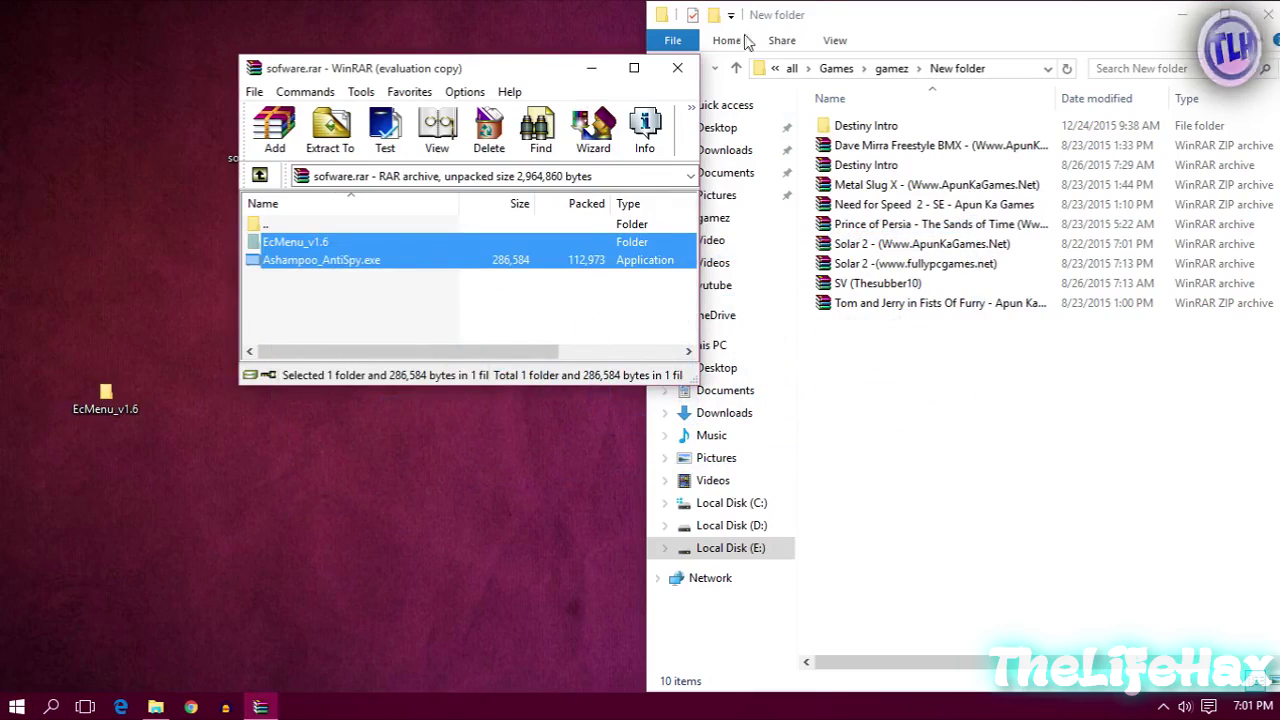
pyautogui.click(678, 68)
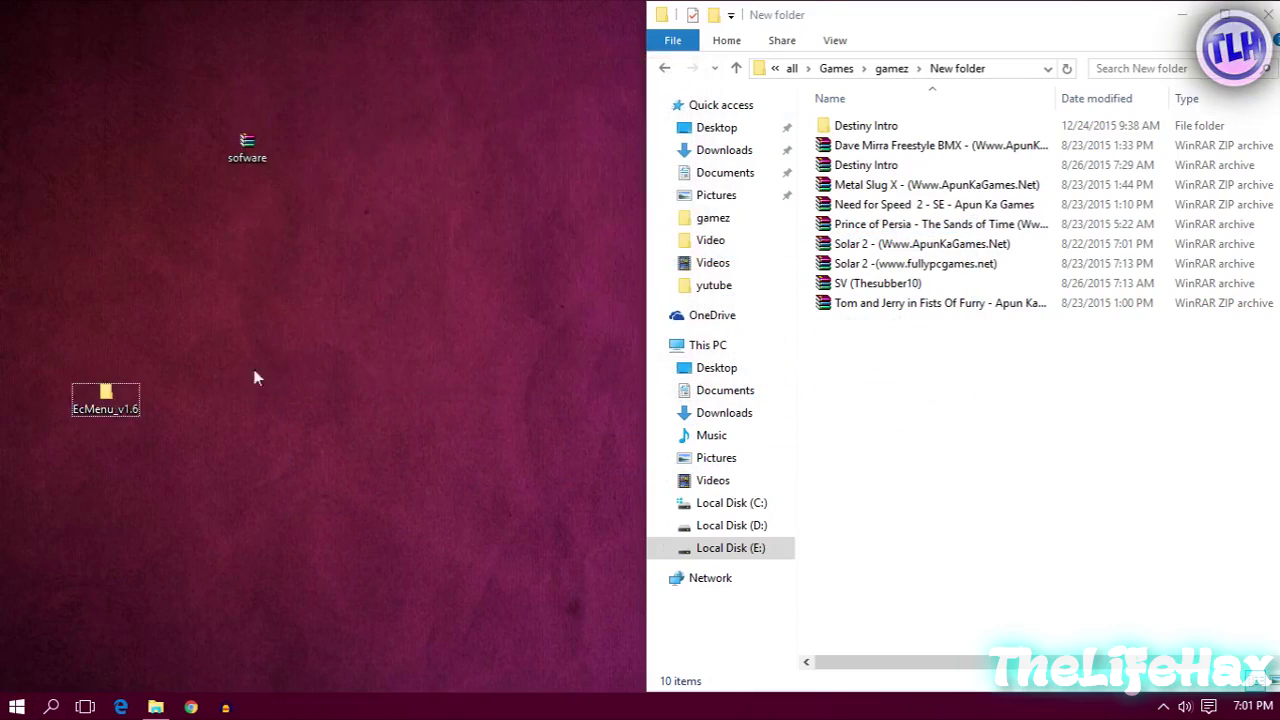
# Open the desktop EcMenu_v1.6 folder, snap it left, and run EcMenu_x64 as administrator.
pyautogui.moveTo(91, 402)
pyautogui.mouseDown()
pyautogui.moveTo(138, 395)
pyautogui.moveTo(105, 263)
pyautogui.mouseUp()
pyautogui.doubleClick(105, 263)
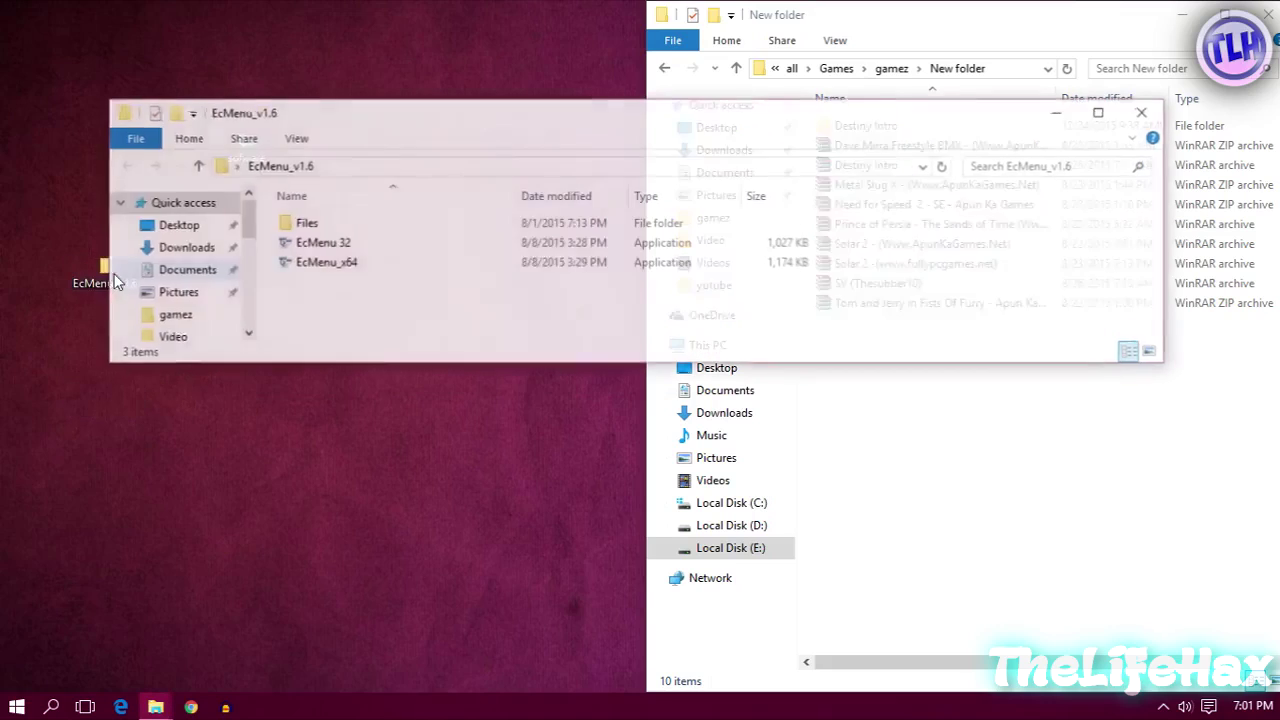
pyautogui.moveTo(392, 142); pyautogui.dragTo(0, 300)
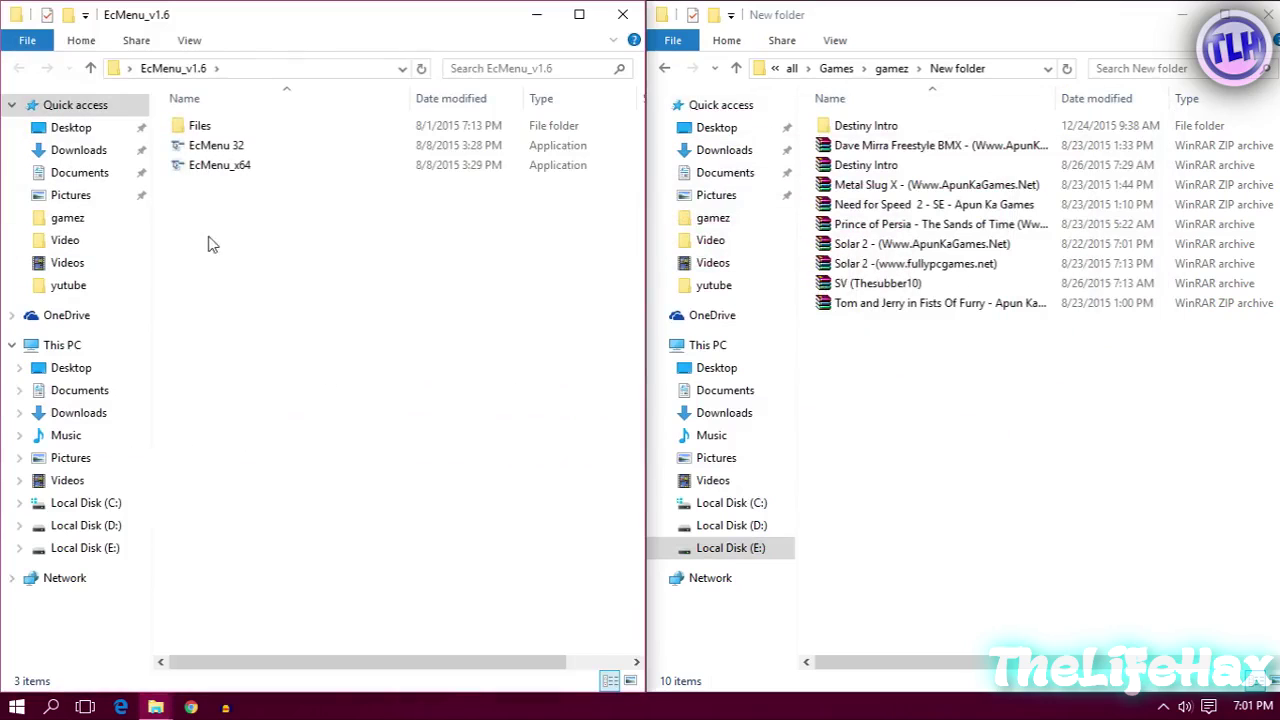
pyautogui.click(234, 166)
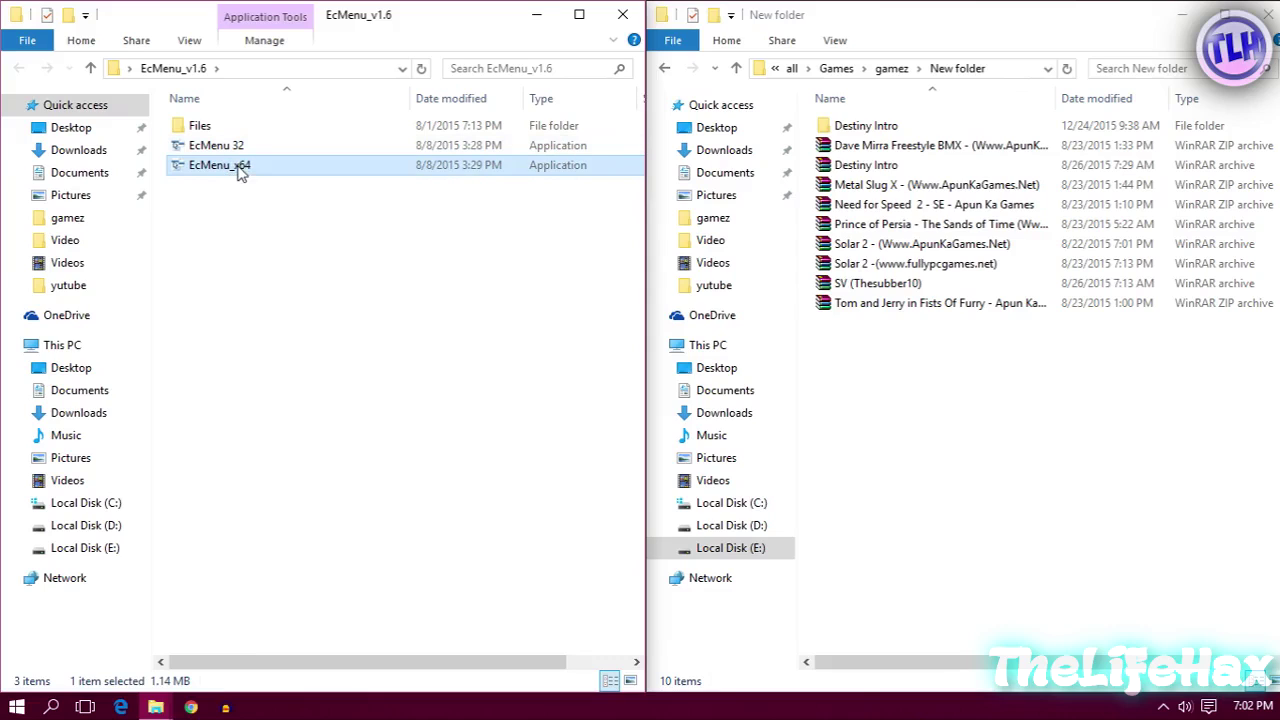
pyautogui.rightClick(238, 172)
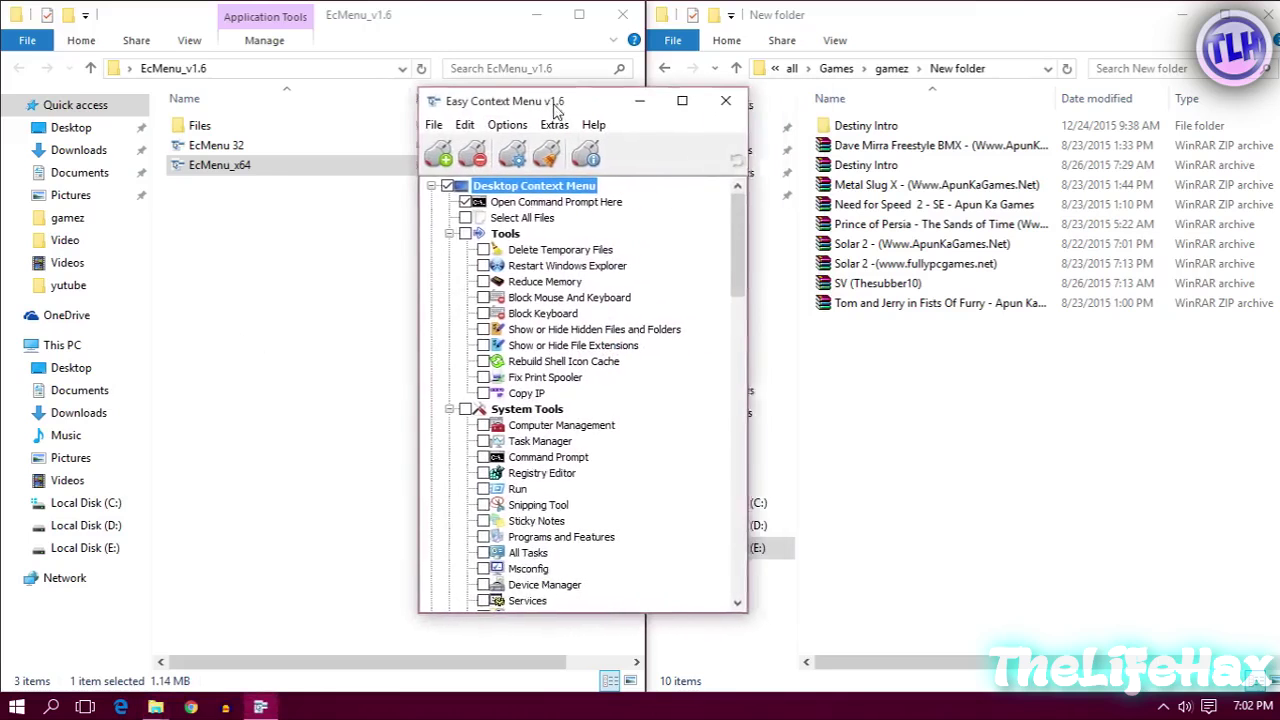
# Tick Take Ownership under Folder Context Menu in Easy Context Menu and apply the changes.
pyautogui.moveTo(608, 108)
pyautogui.mouseDown()
pyautogui.moveTo(356, 106)
pyautogui.moveTo(310, 89)
pyautogui.mouseUp()
pyautogui.click(623, 14)
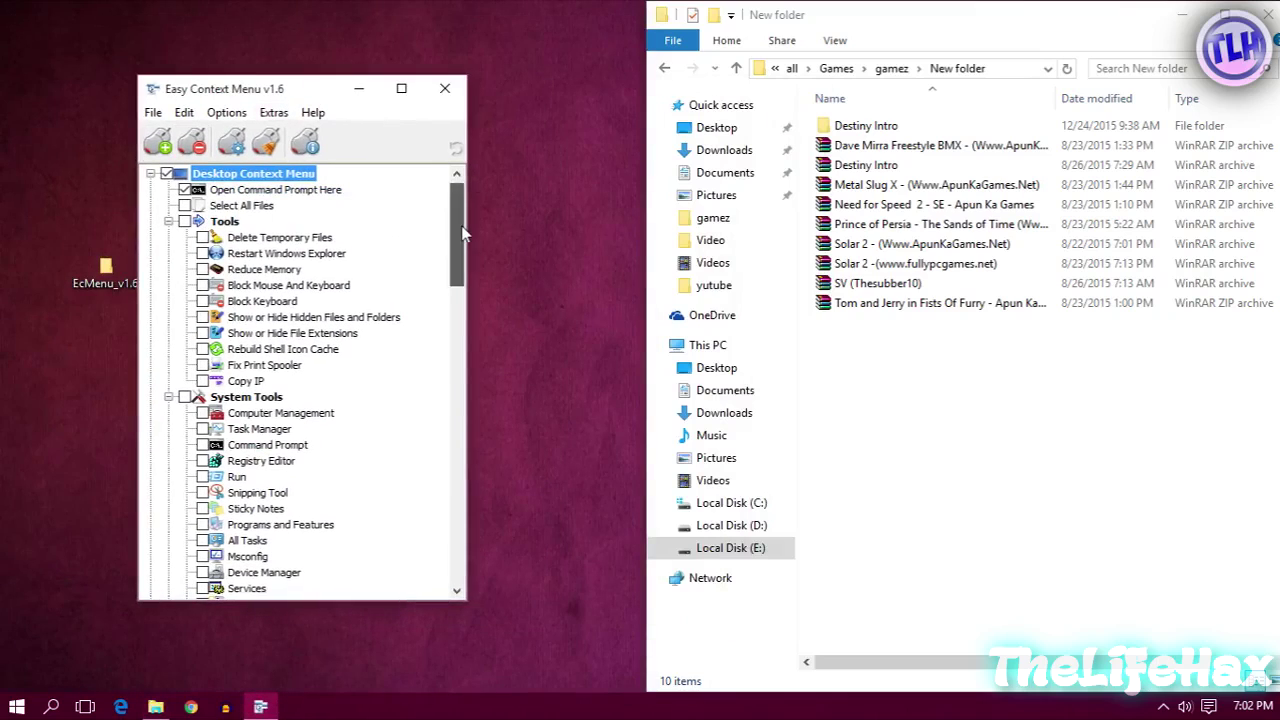
pyautogui.moveTo(461, 225)
pyautogui.mouseDown()
pyautogui.moveTo(444, 517)
pyautogui.moveTo(435, 511)
pyautogui.mouseUp()
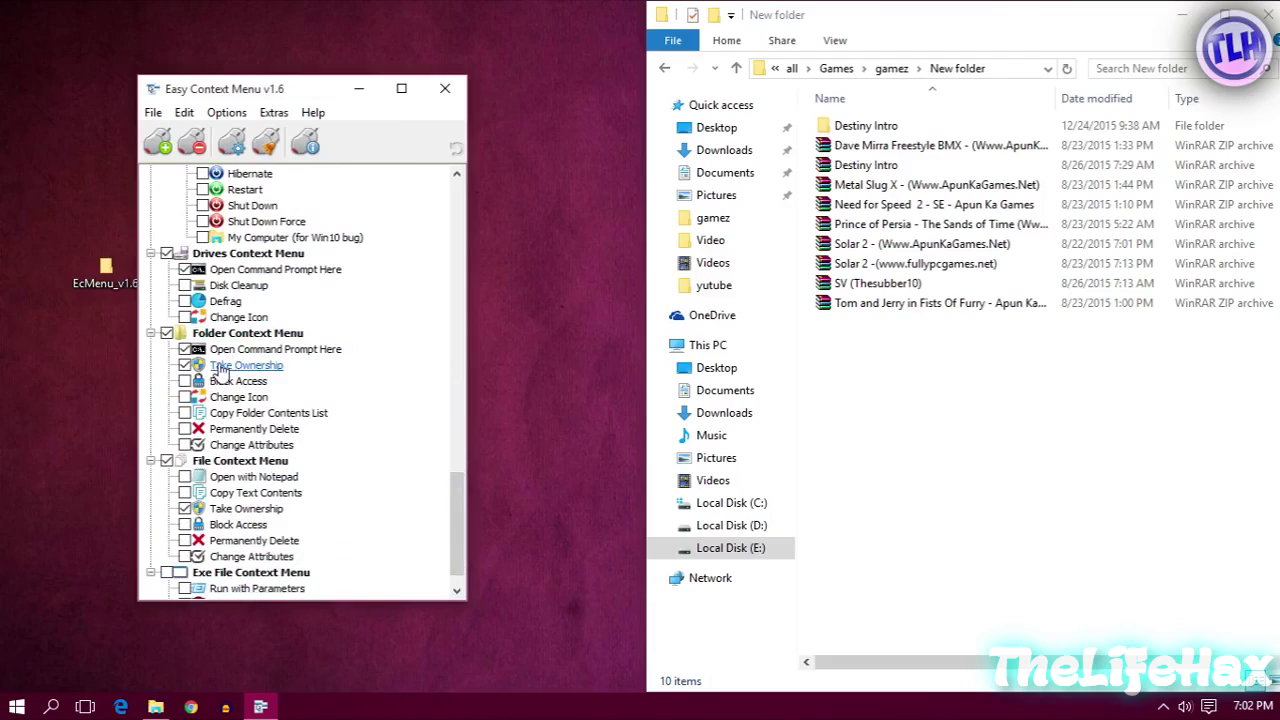
pyautogui.click(196, 368)
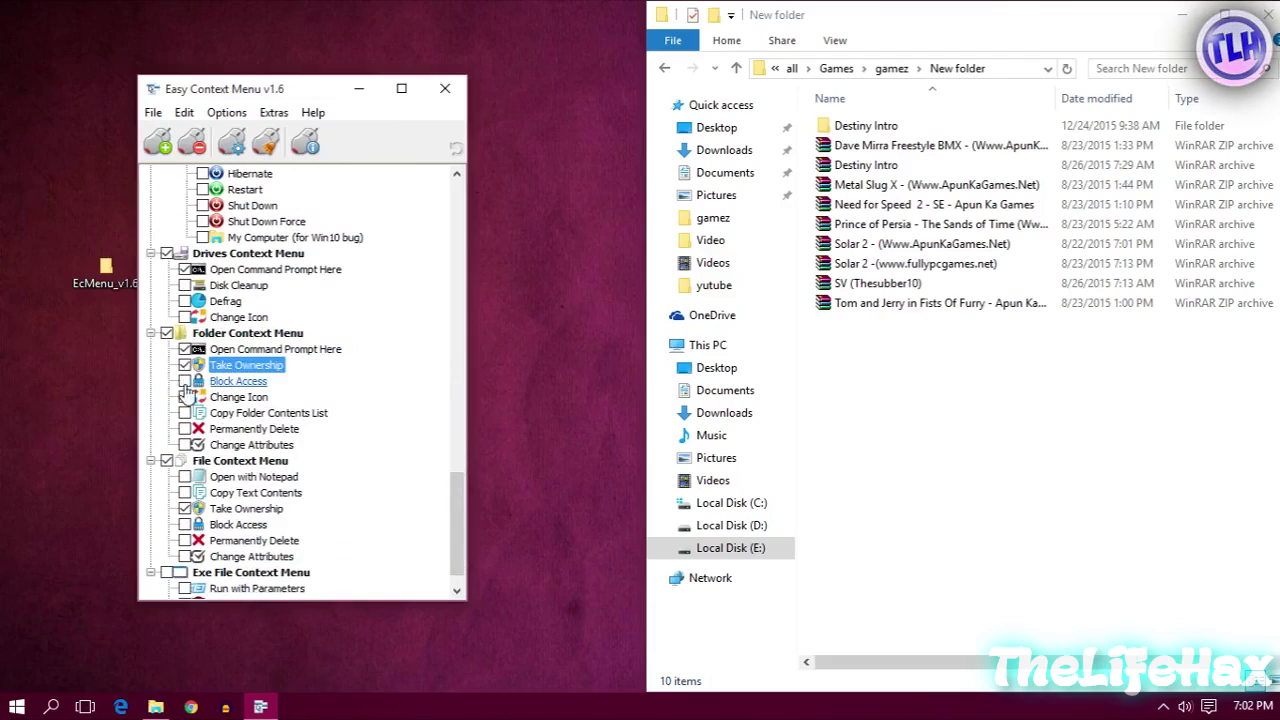
pyautogui.click(184, 365)
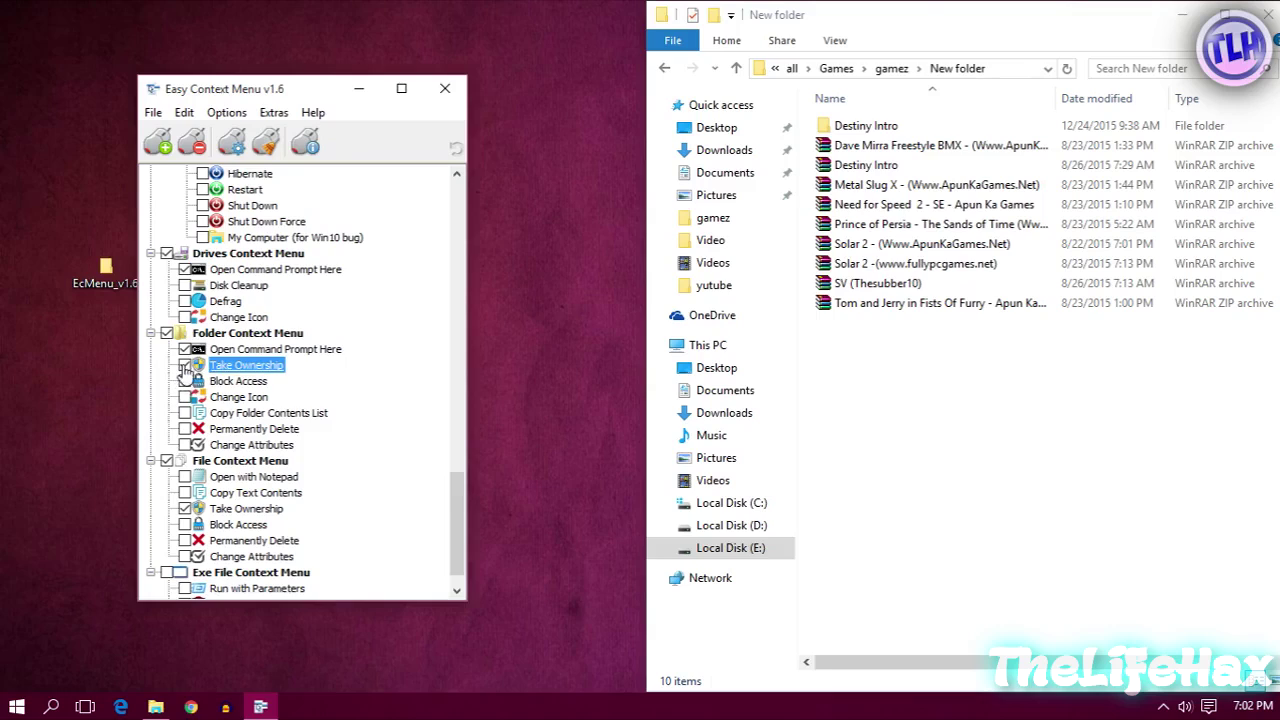
pyautogui.click(184, 366)
pyautogui.click(162, 149)
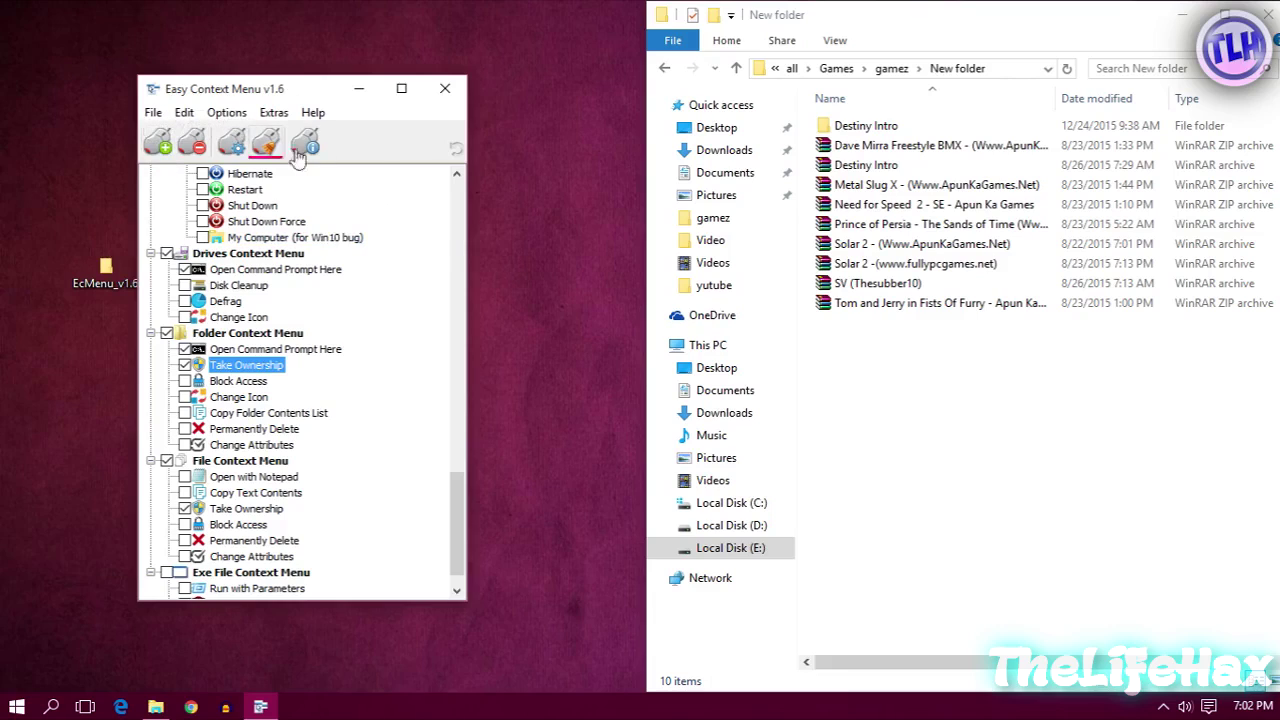
pyautogui.click(950, 390)
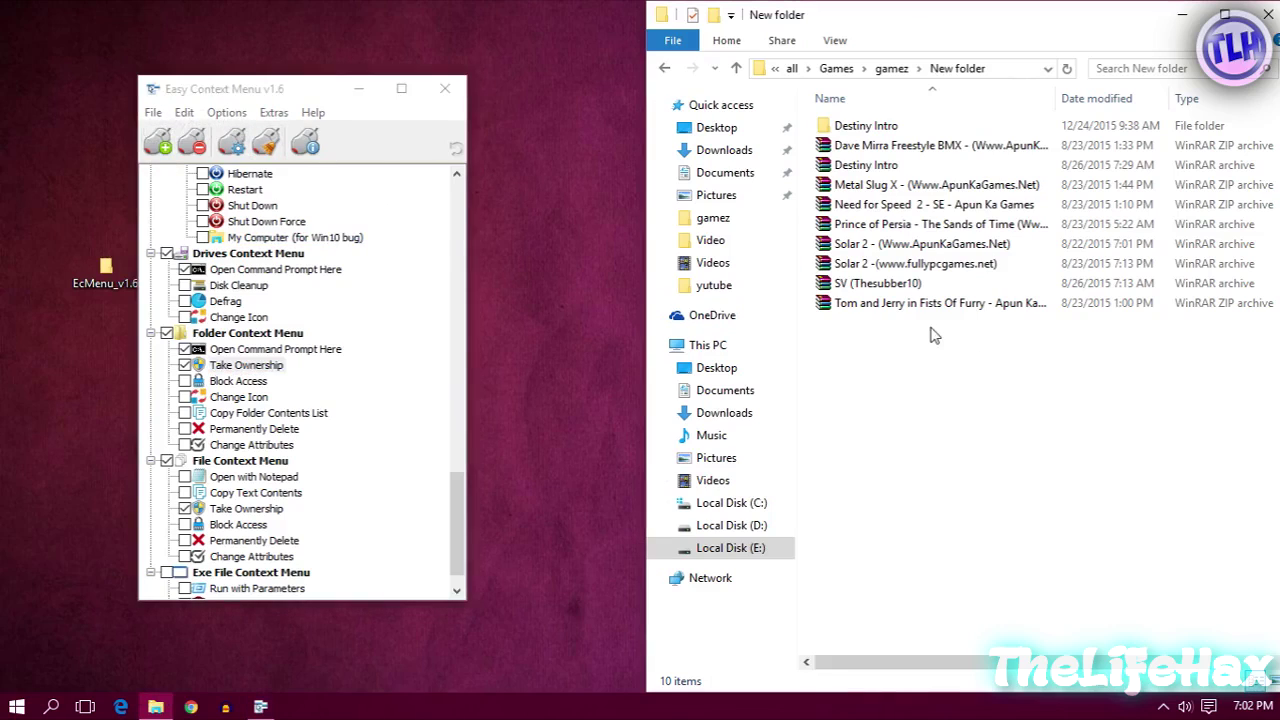
# Take ownership of the Destiny Intro folder from its right-click menu.
pyautogui.click(866, 128)
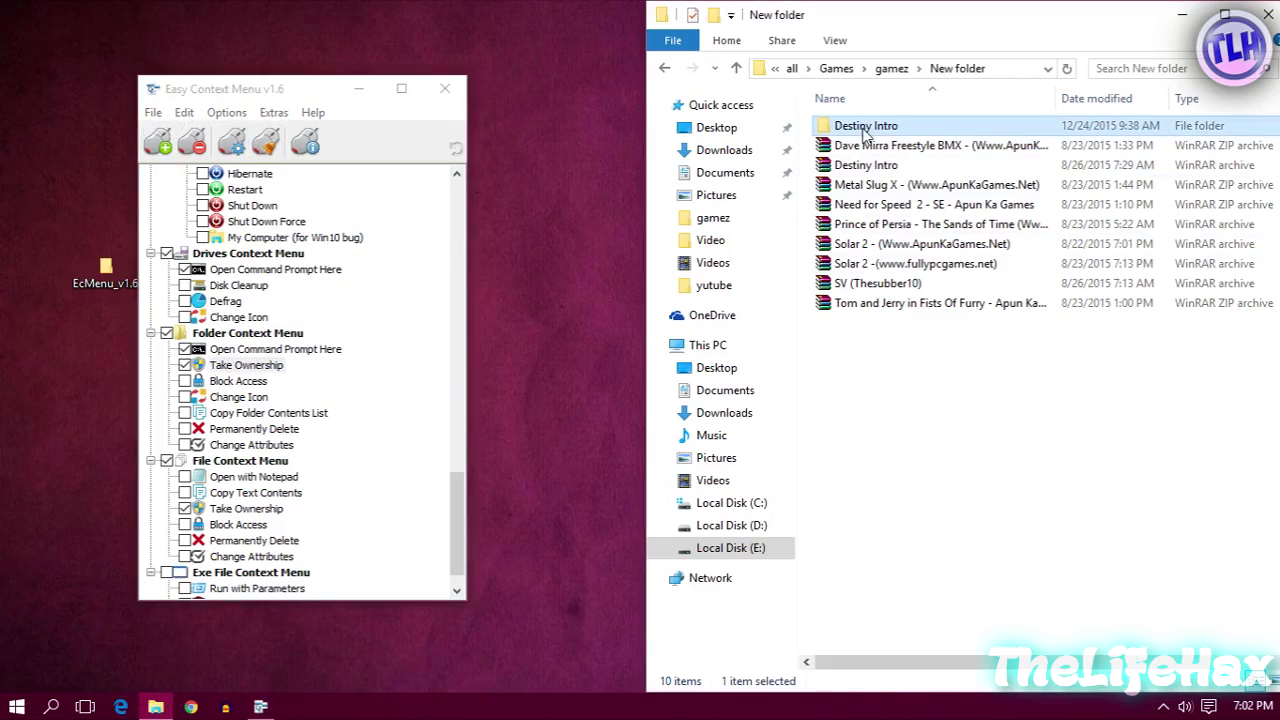
pyautogui.moveTo(866, 126)
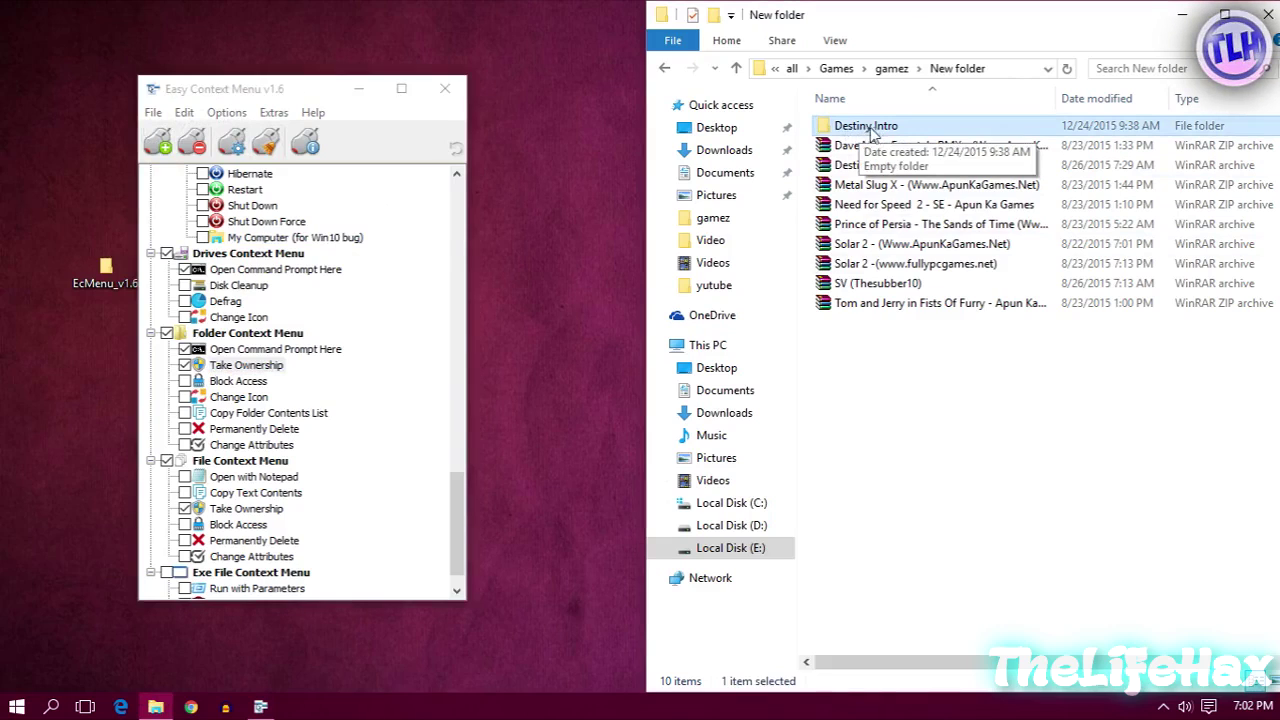
pyautogui.doubleClick(869, 135)
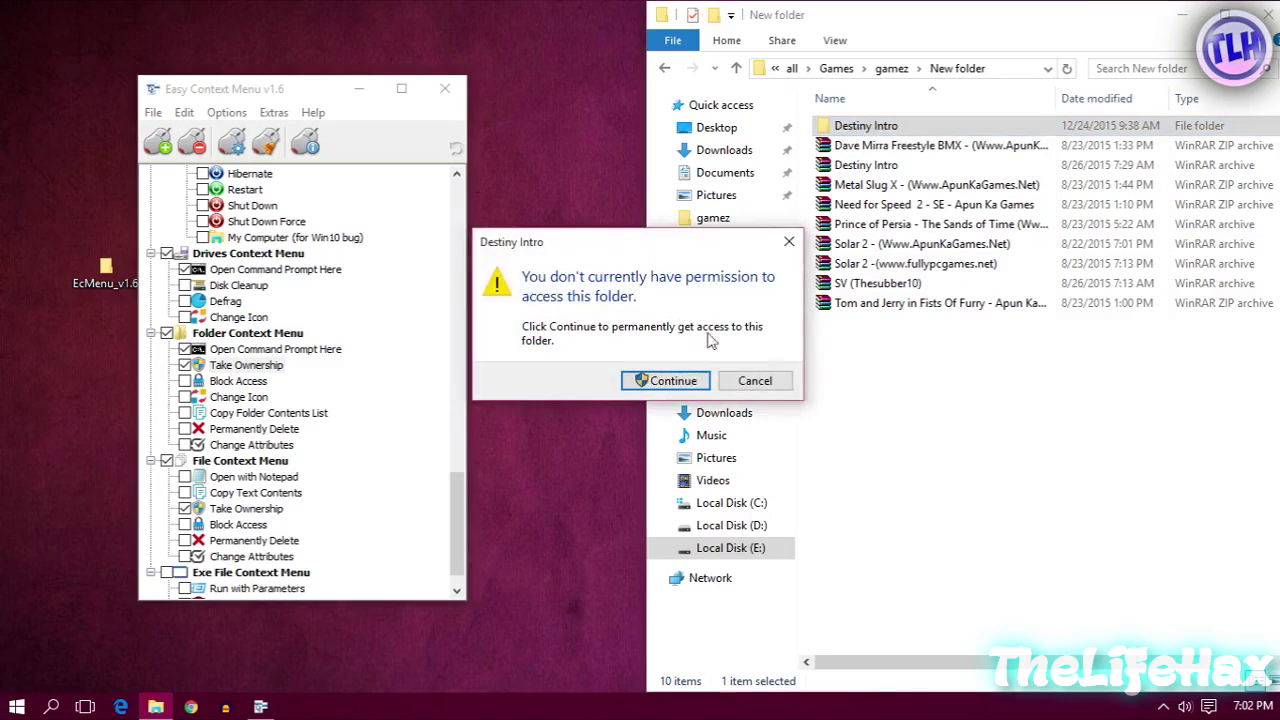
pyautogui.click(755, 383)
pyautogui.click(920, 417)
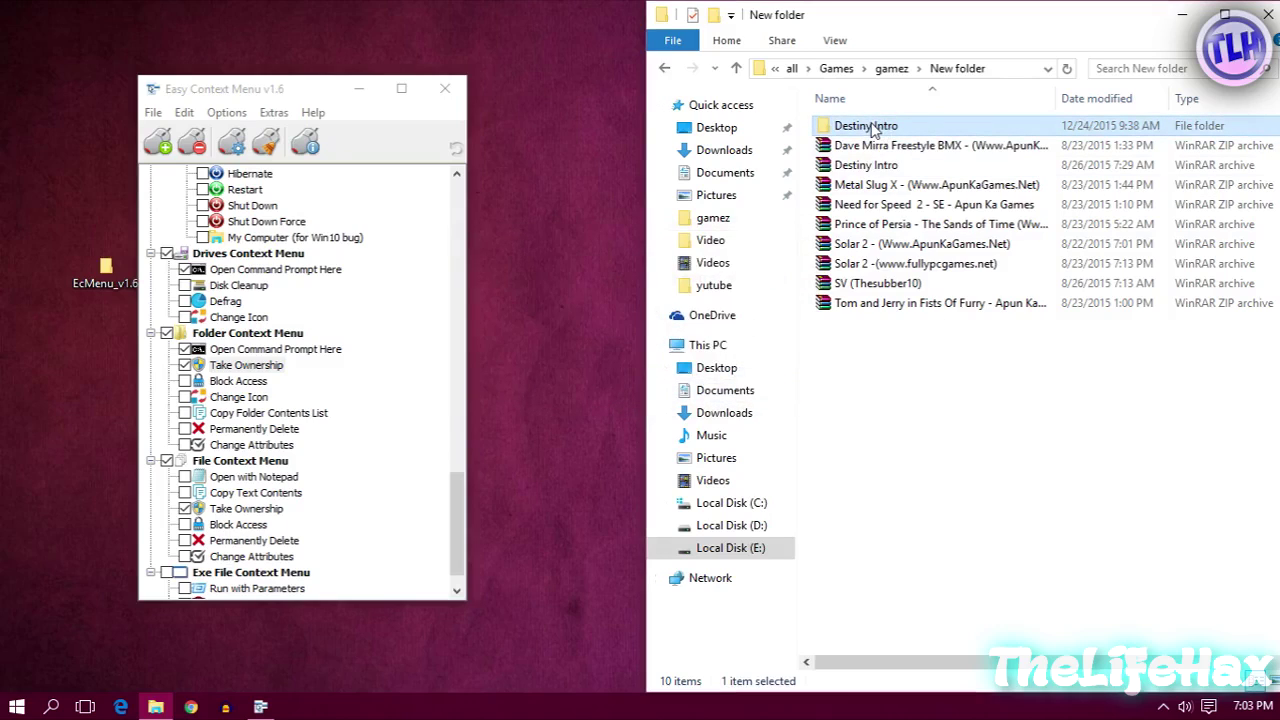
pyautogui.rightClick(873, 133)
pyautogui.click(964, 241)
# Open Destiny Intro to view its five videos, then go back to New folder.
pyautogui.doubleClick(951, 127)
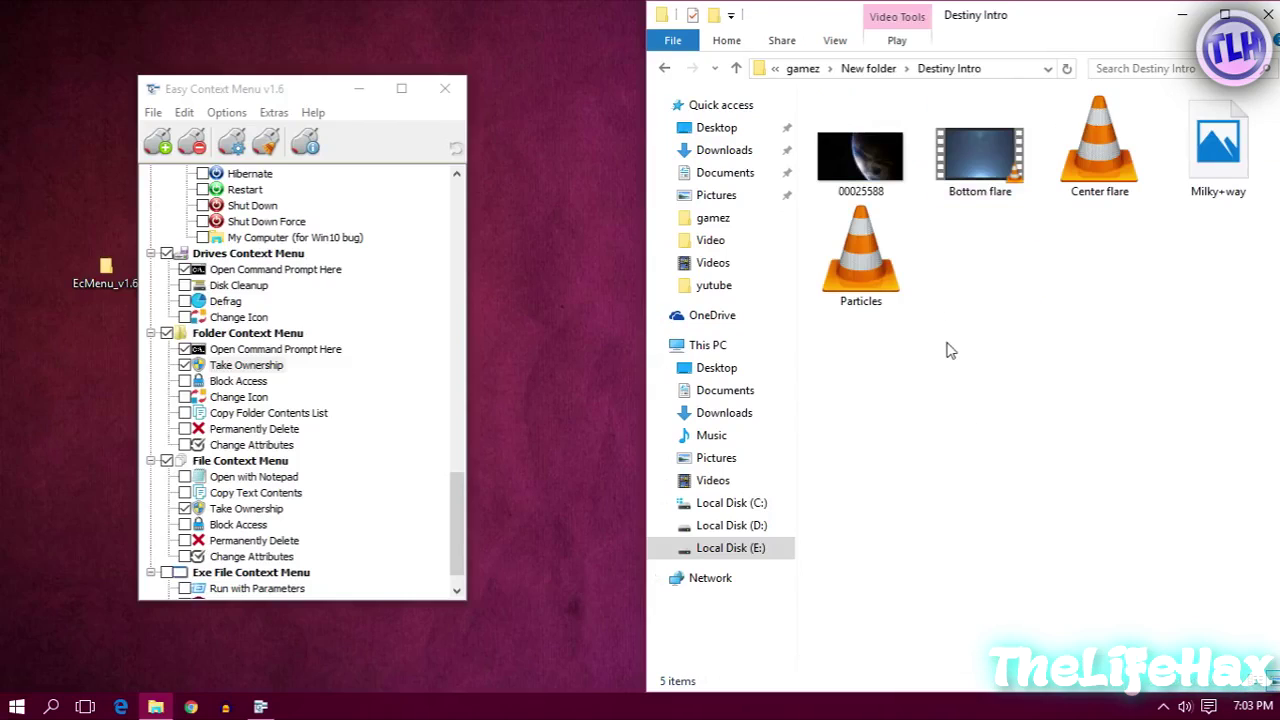
pyautogui.moveTo(1134, 363); pyautogui.dragTo(800, 110)
pyautogui.click(808, 94)
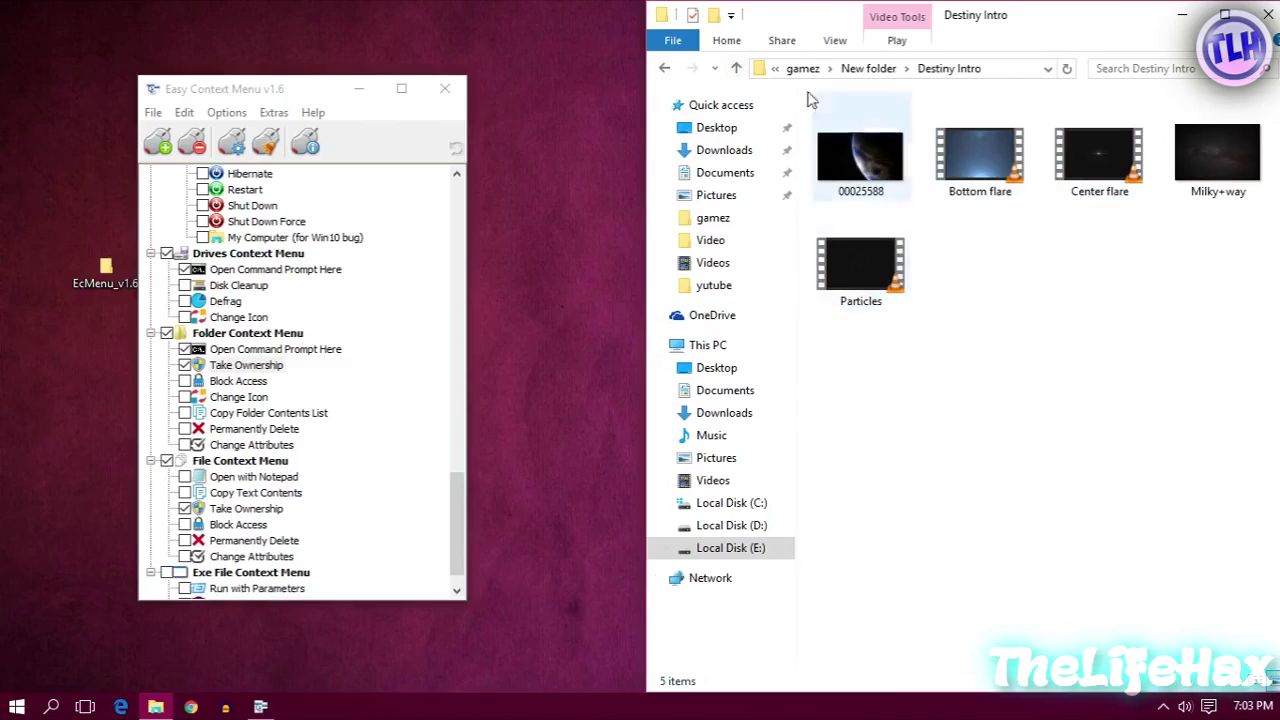
pyautogui.click(667, 68)
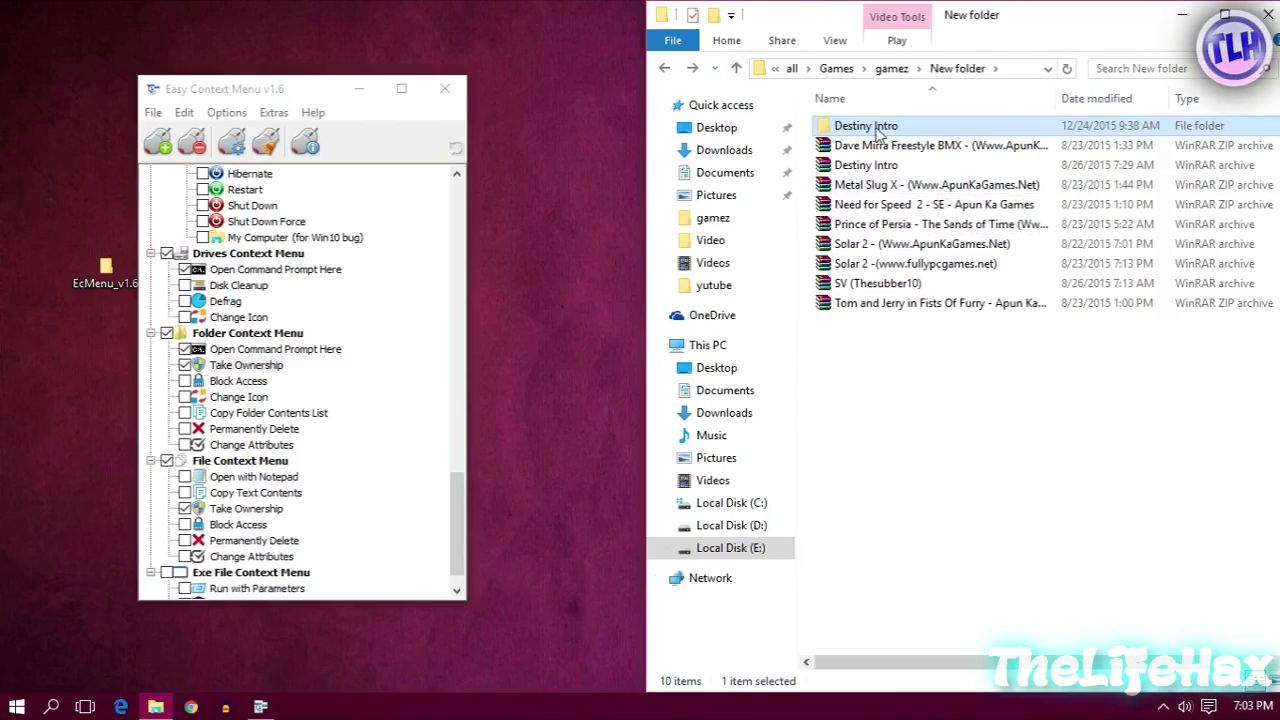
pyautogui.moveTo(940, 146)
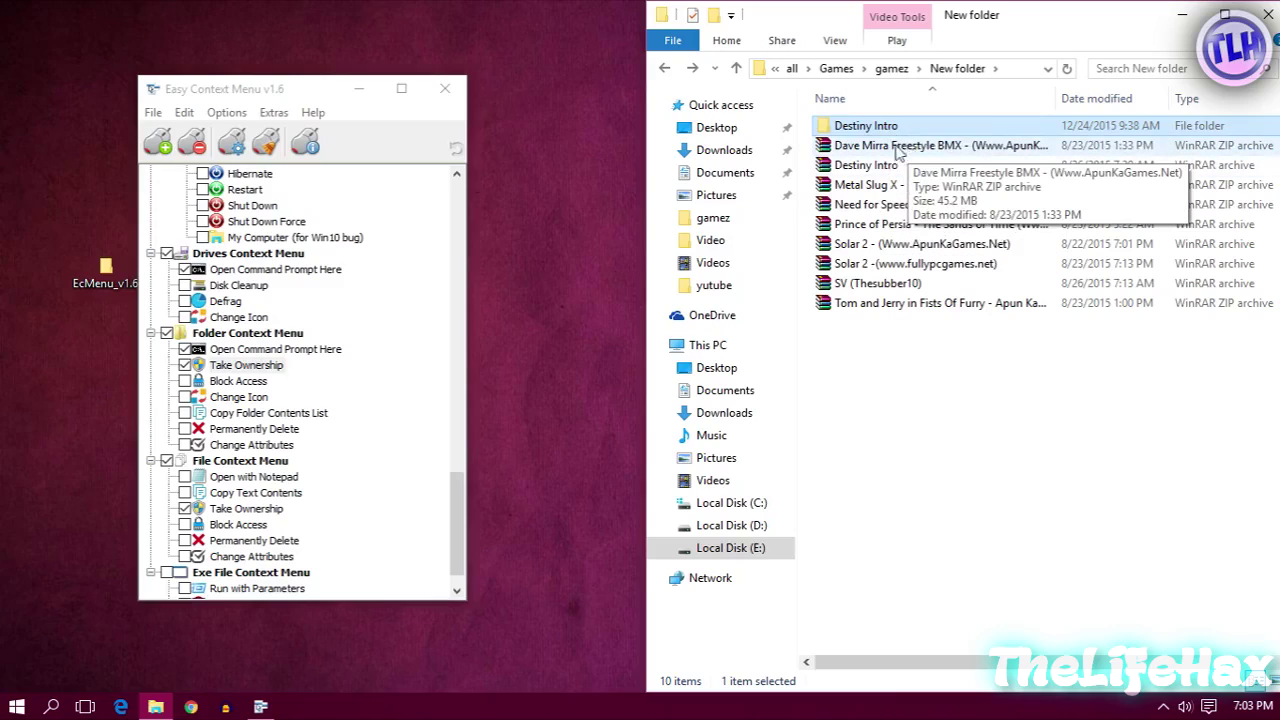
# Take ownership of the Dave Mirra Freestyle BMX zip, view it in WinRAR, and return to gamez.
pyautogui.click(900, 146)
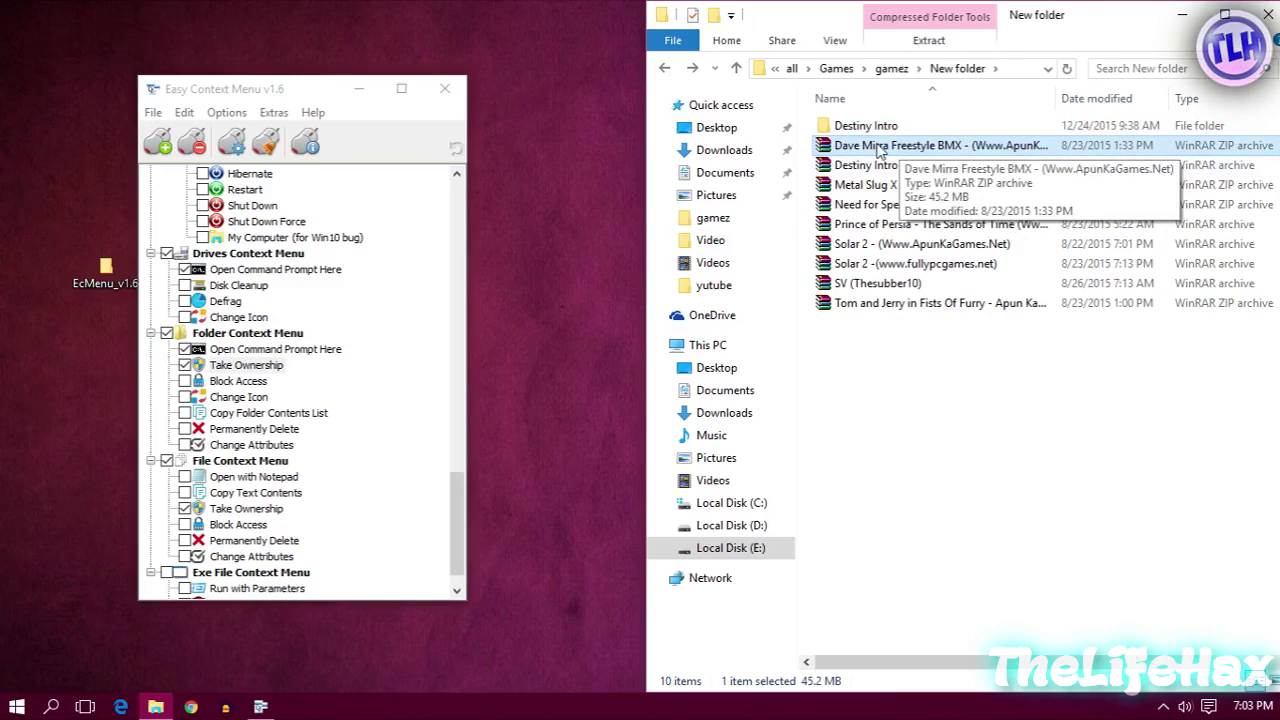
pyautogui.rightClick(862, 147)
pyautogui.click(930, 180)
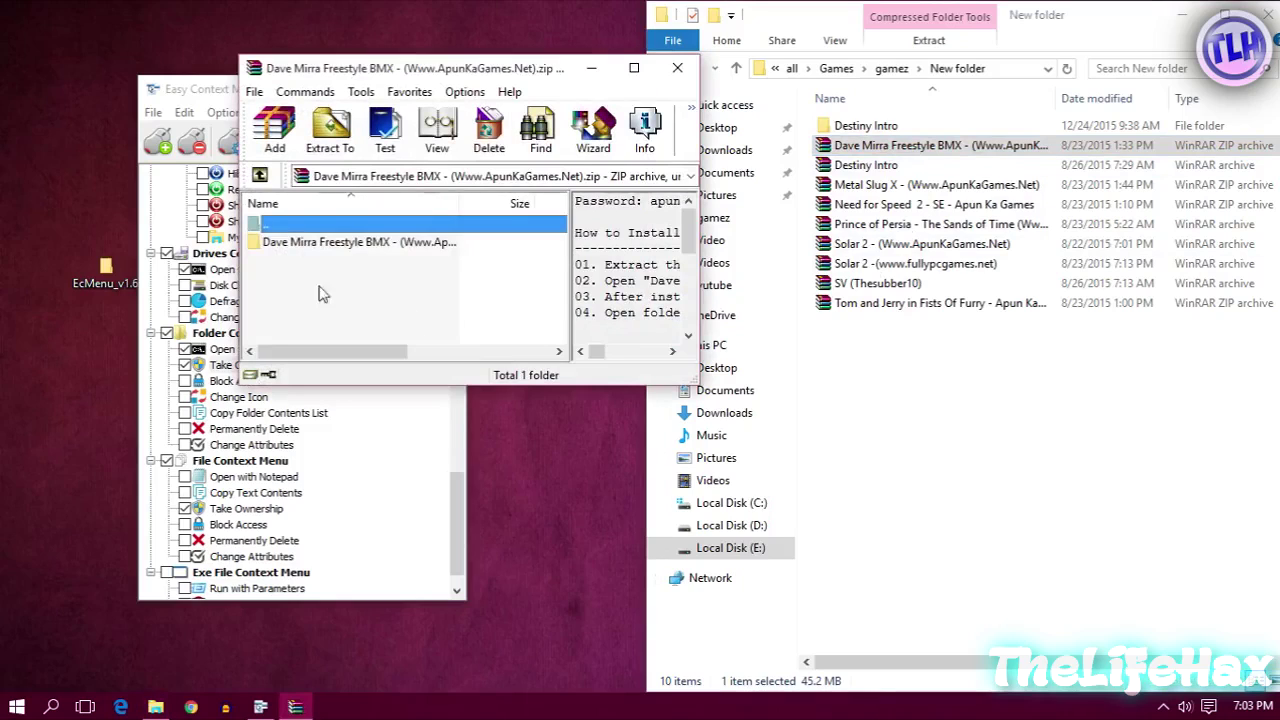
pyautogui.click(678, 68)
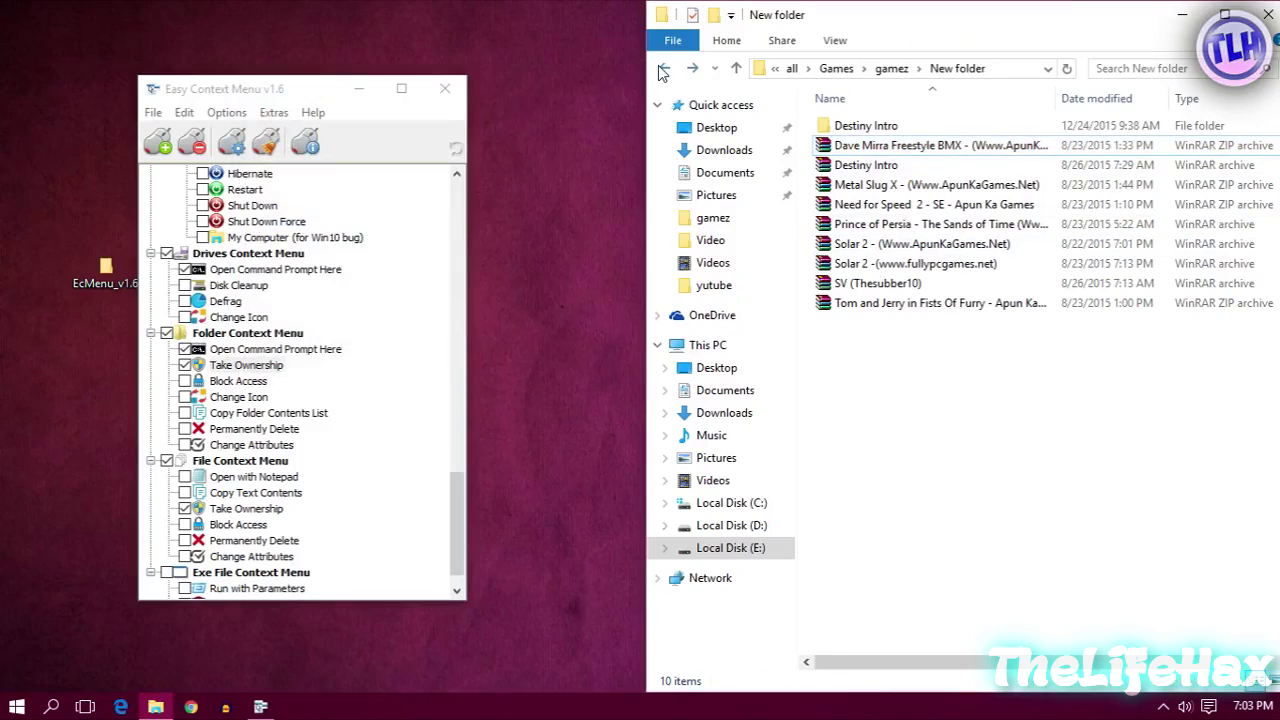
pyautogui.click(663, 69)
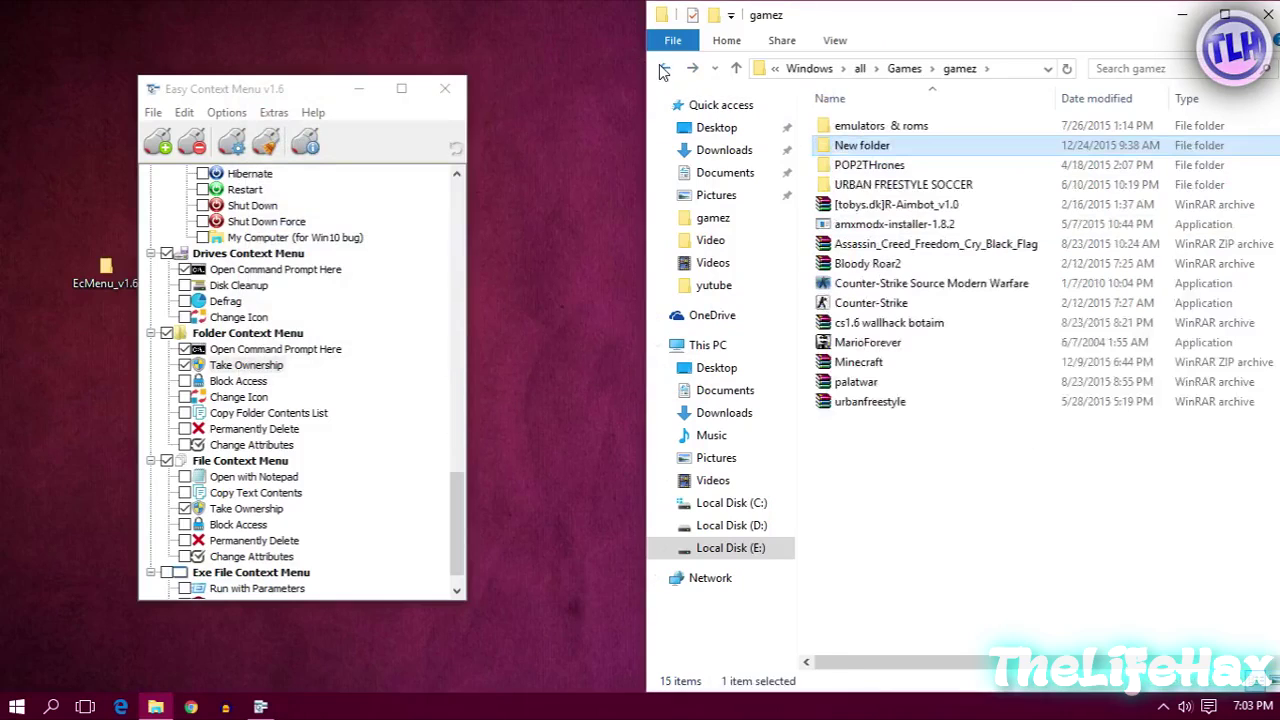
# Take ownership of amxmodx-installer-1.8.2 and refresh the gamez listing.
pyautogui.click(913, 228)
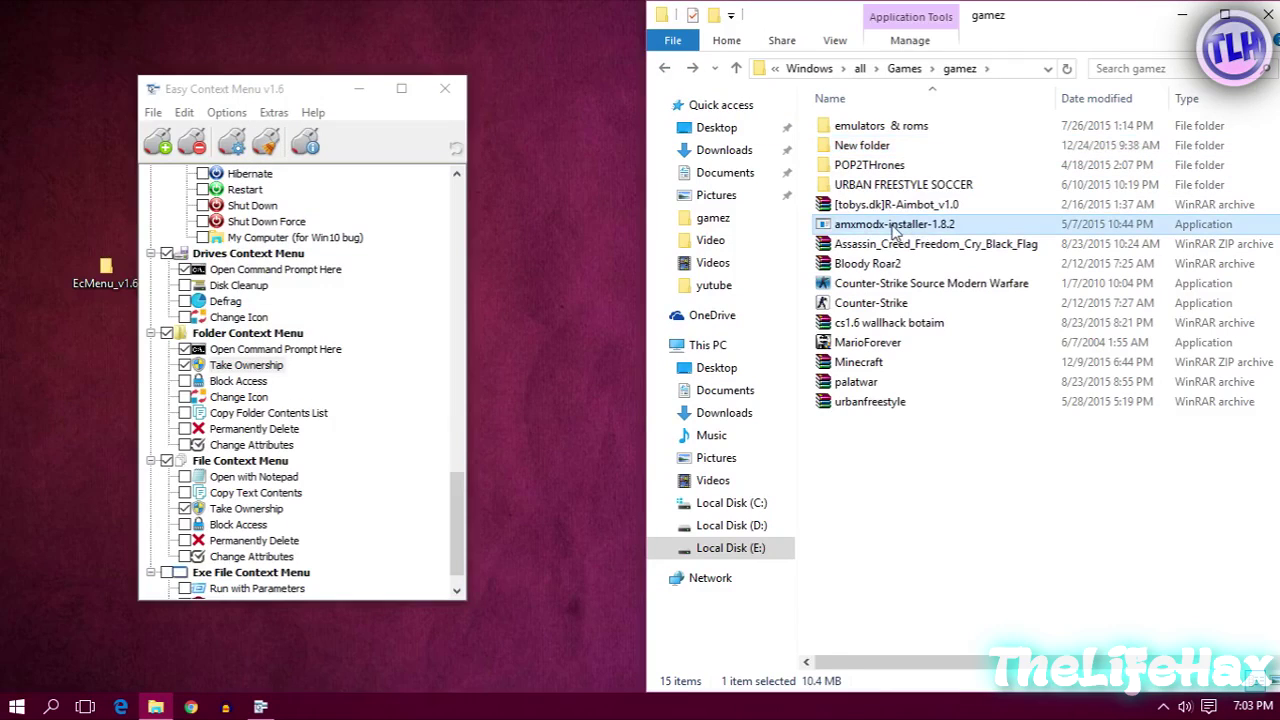
pyautogui.rightClick(900, 230)
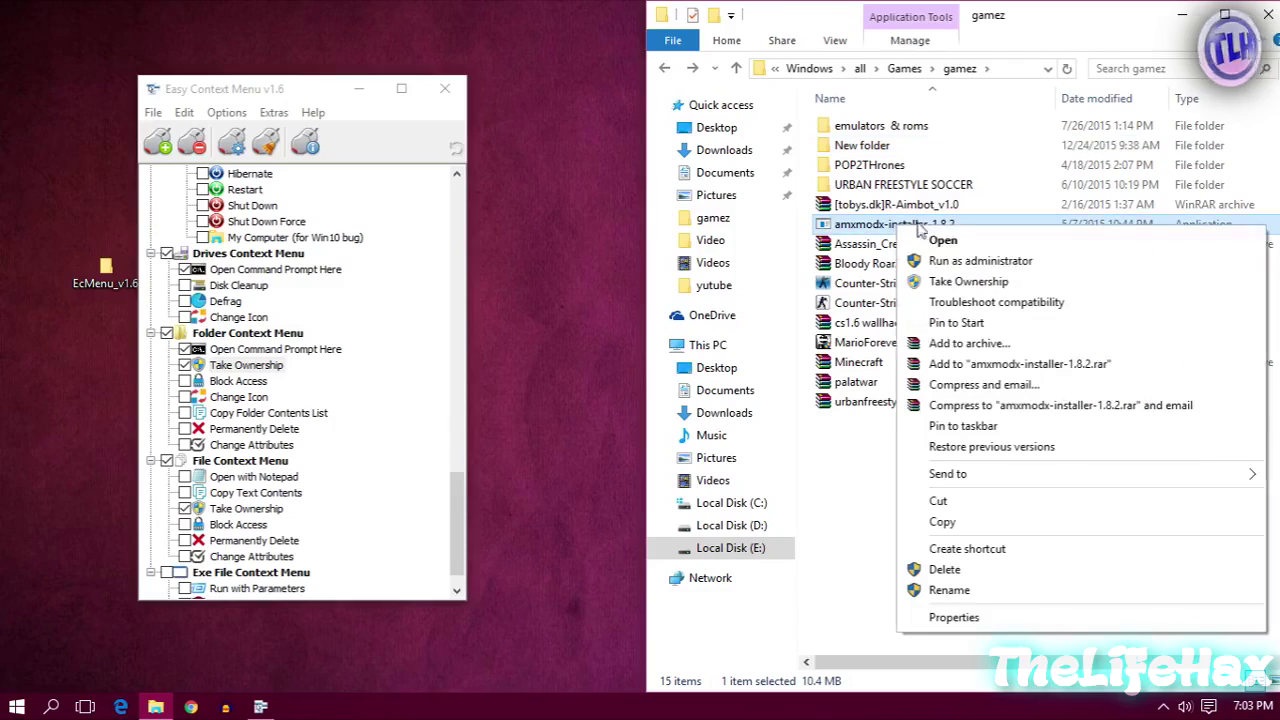
pyautogui.click(975, 283)
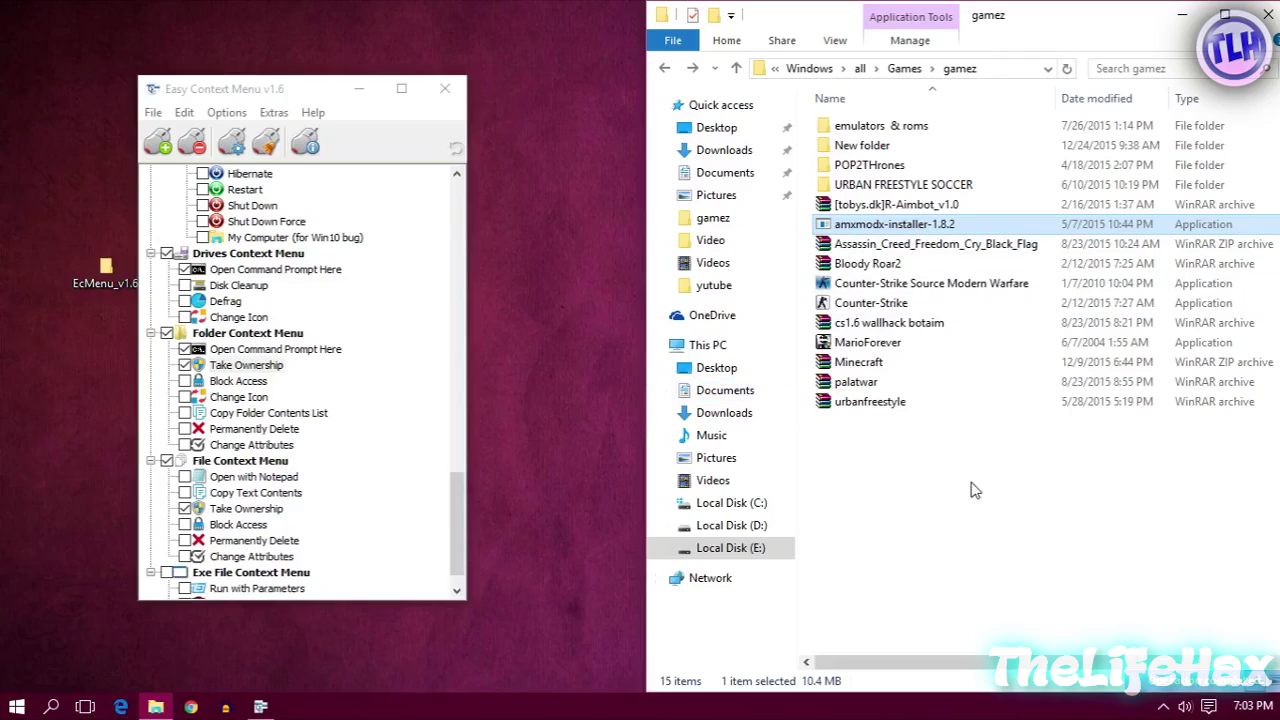
pyautogui.rightClick(942, 466)
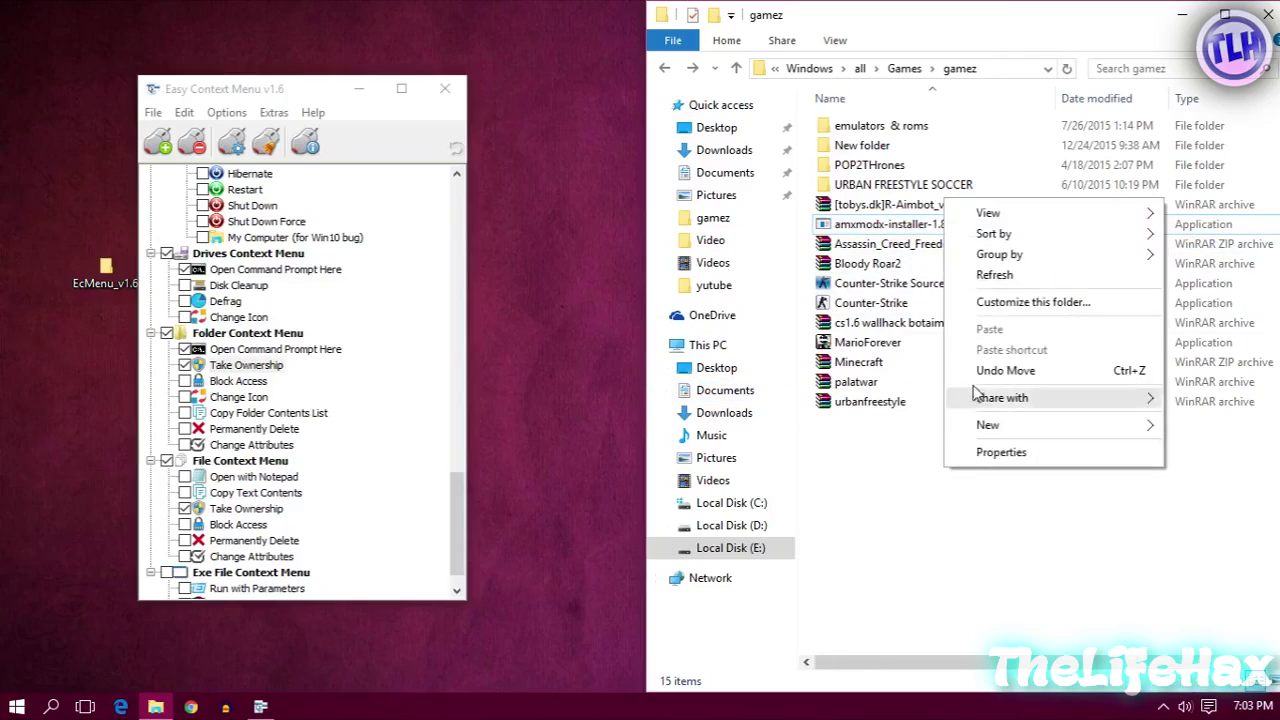
pyautogui.click(1040, 277)
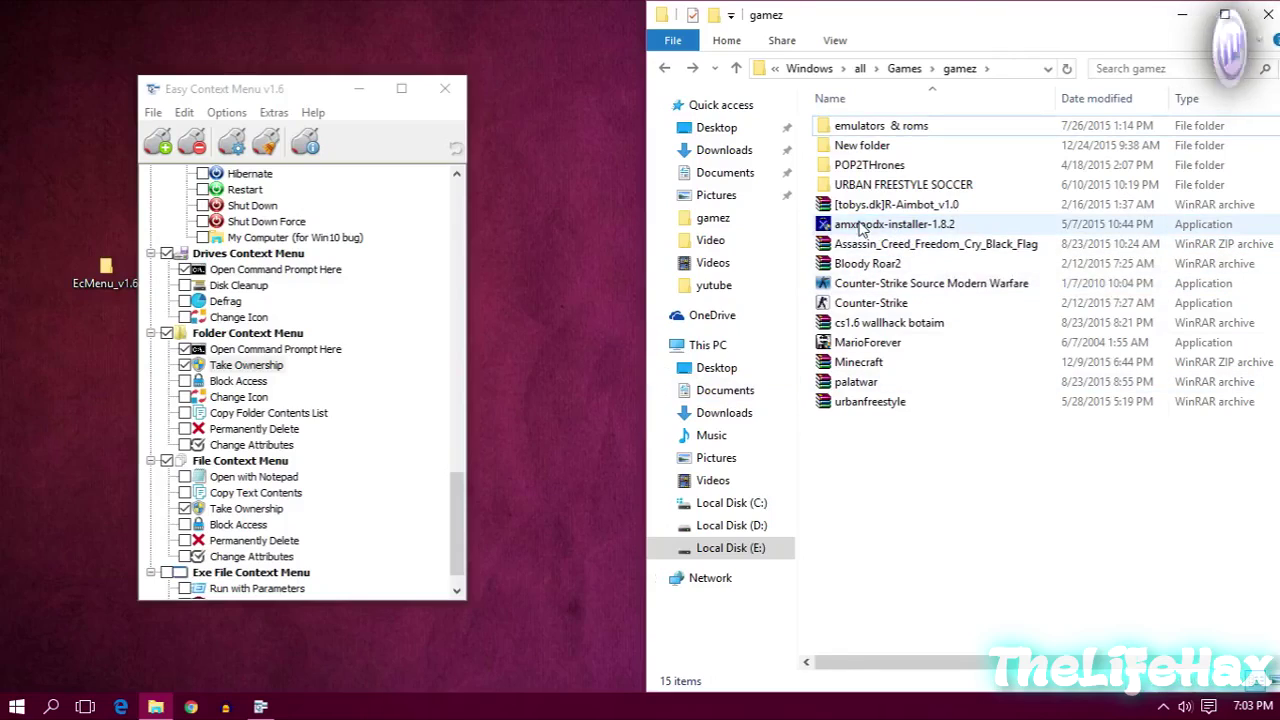
# Launch the AMX Mod X setup wizard, then cancel and confirm quitting it.
pyautogui.click(898, 229)
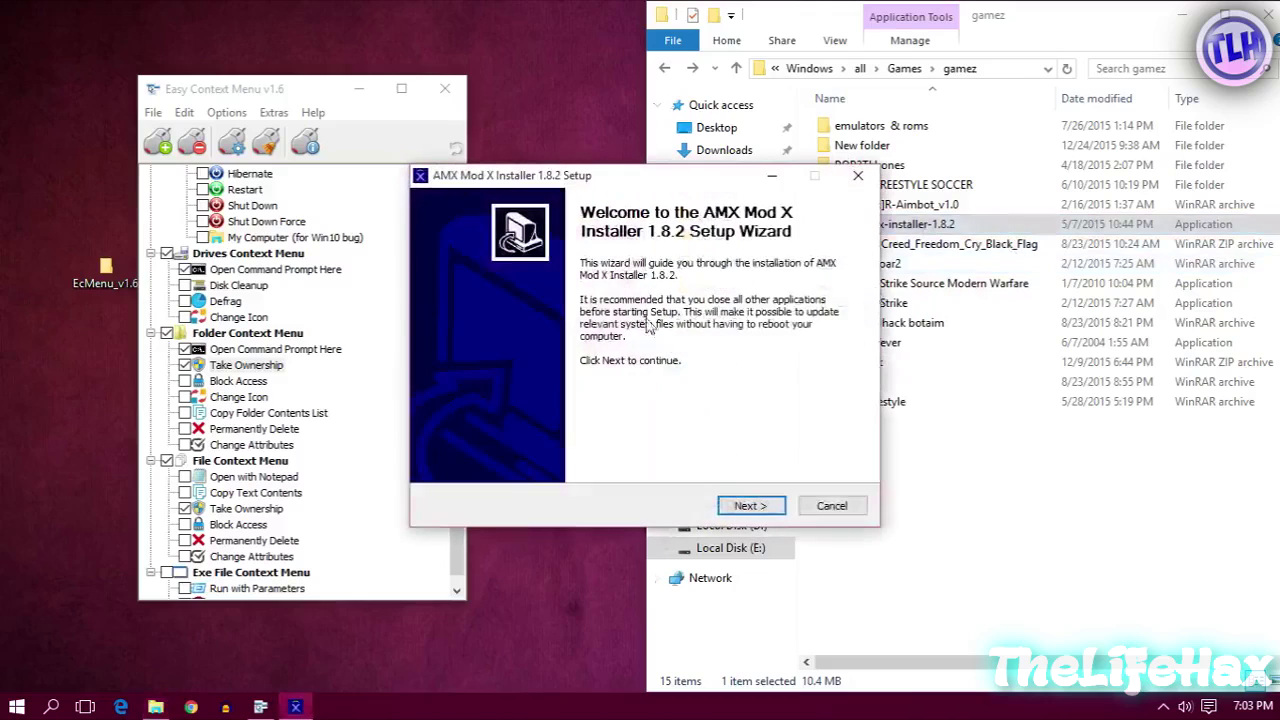
pyautogui.click(812, 507)
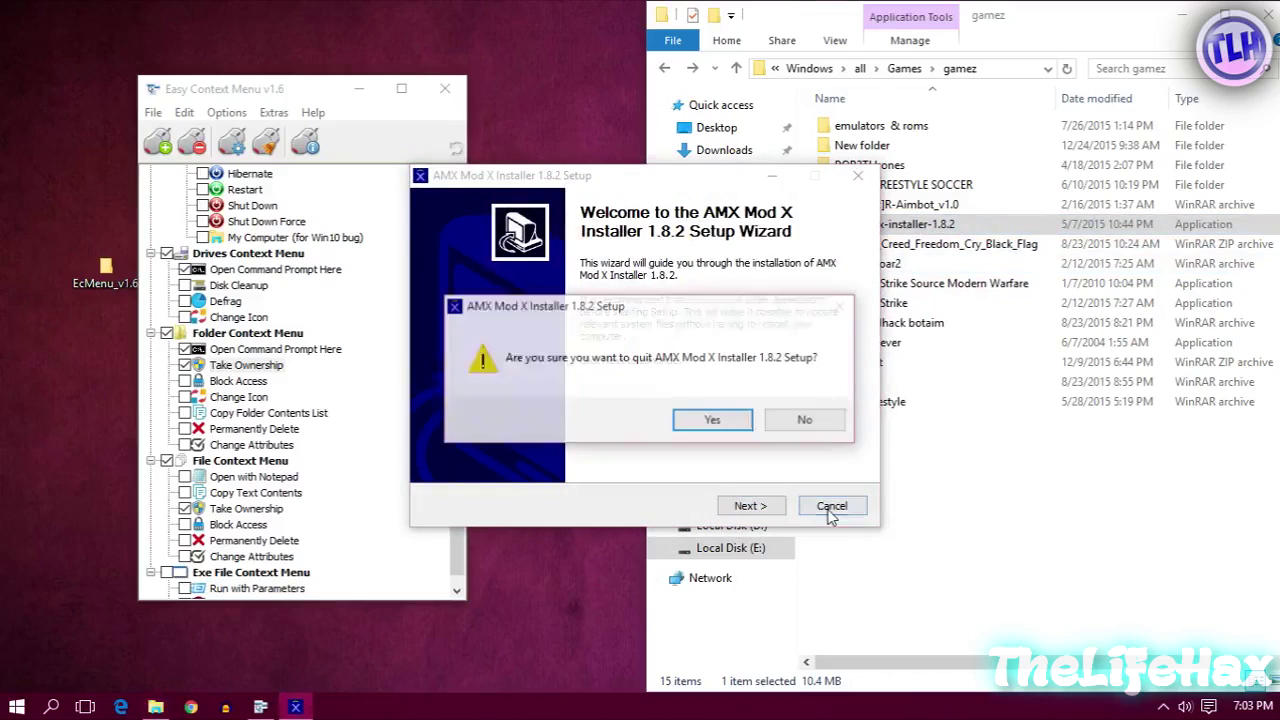
pyautogui.click(713, 421)
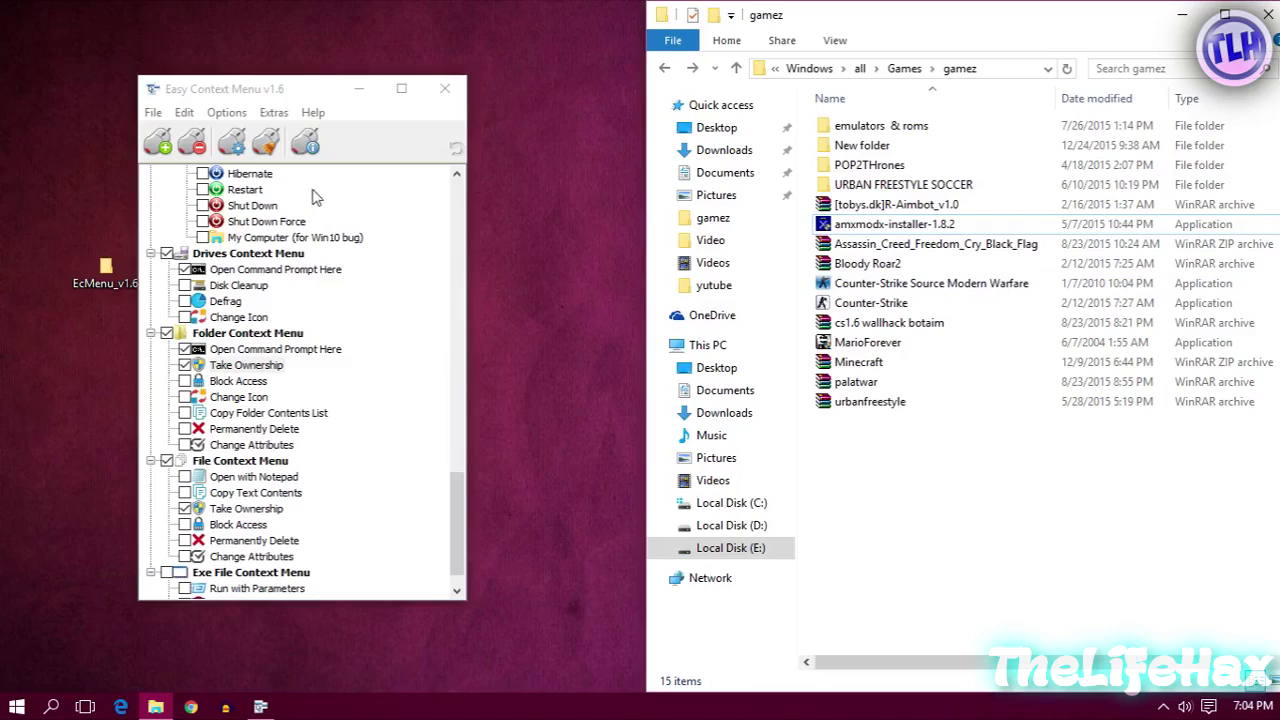
pyautogui.moveTo(290, 93); pyautogui.dragTo(265, 72)
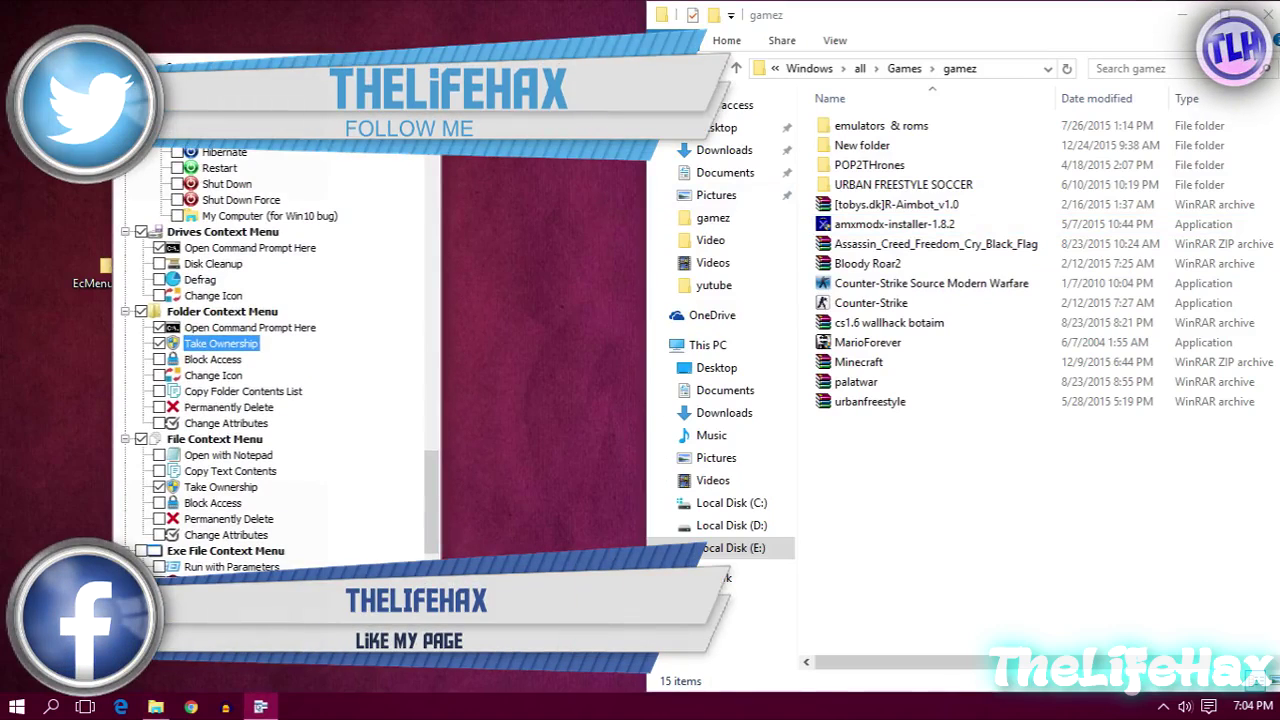
pyautogui.click(550, 553)
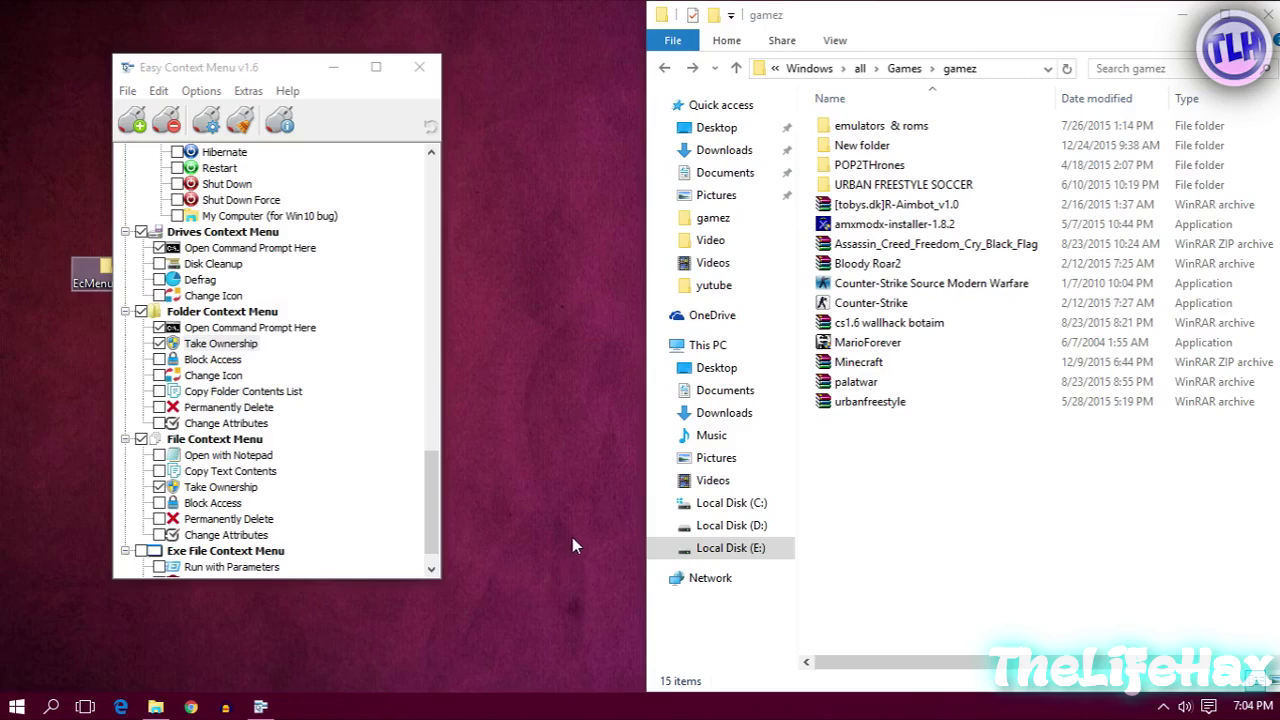